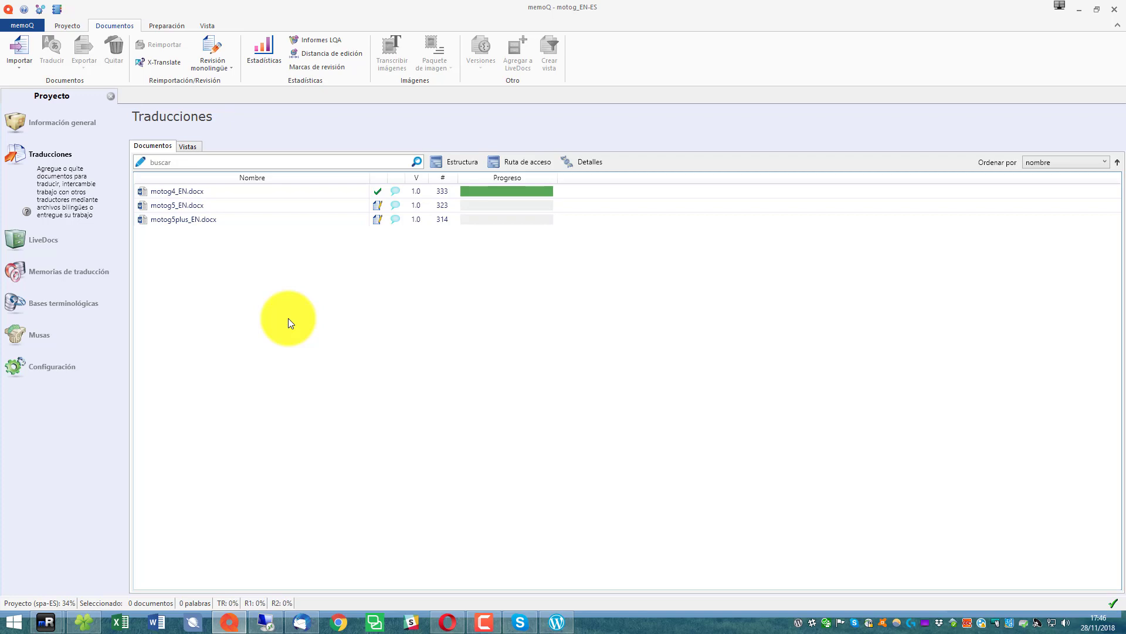
Step: Open motog4_EN.docx for translation and view the term base details of the "SIM card" match in segment 8
double_click(198, 189)
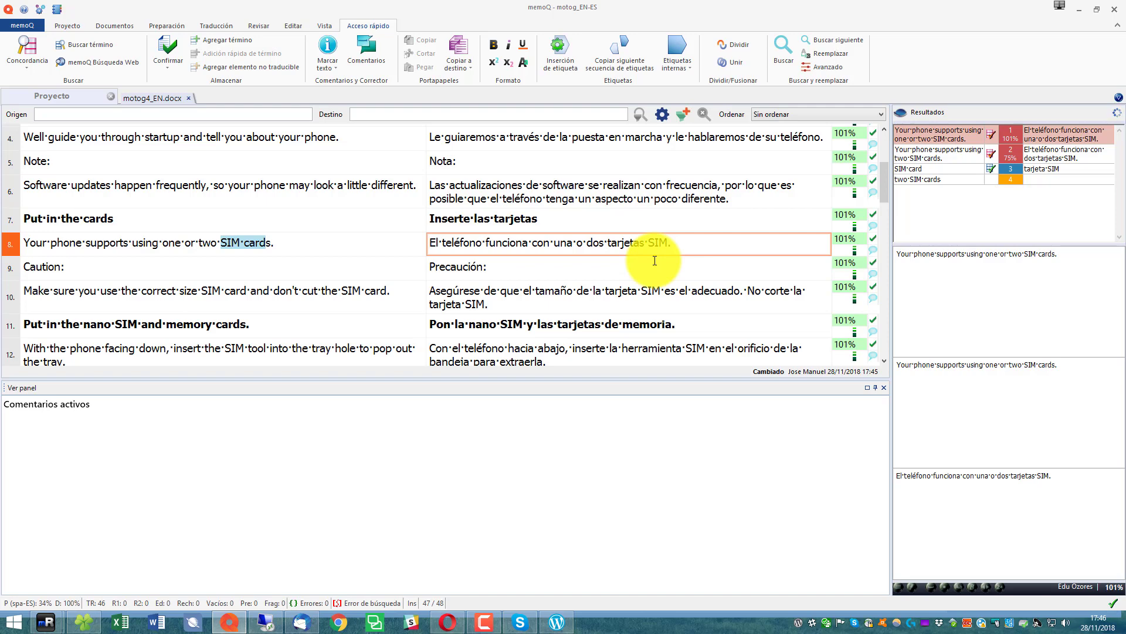
left_click(279, 242)
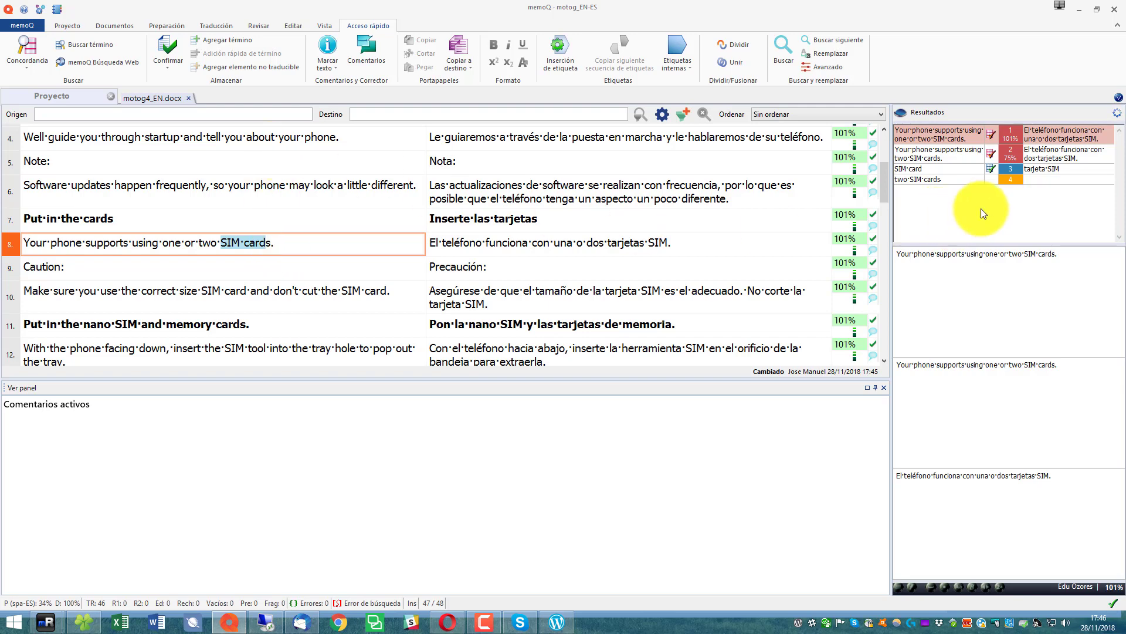
left_click(1043, 169)
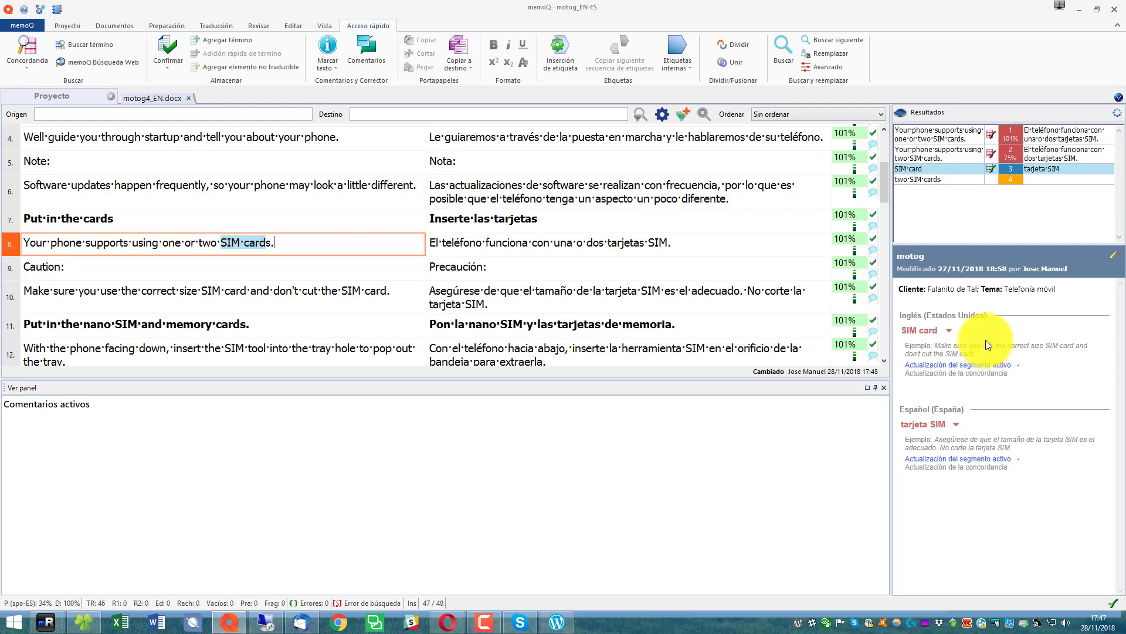
Step: Delete "tarjetas SIM" from segment 8's translation, insert the suggested term in plural, and reinsert the first translation match
left_click(661, 242)
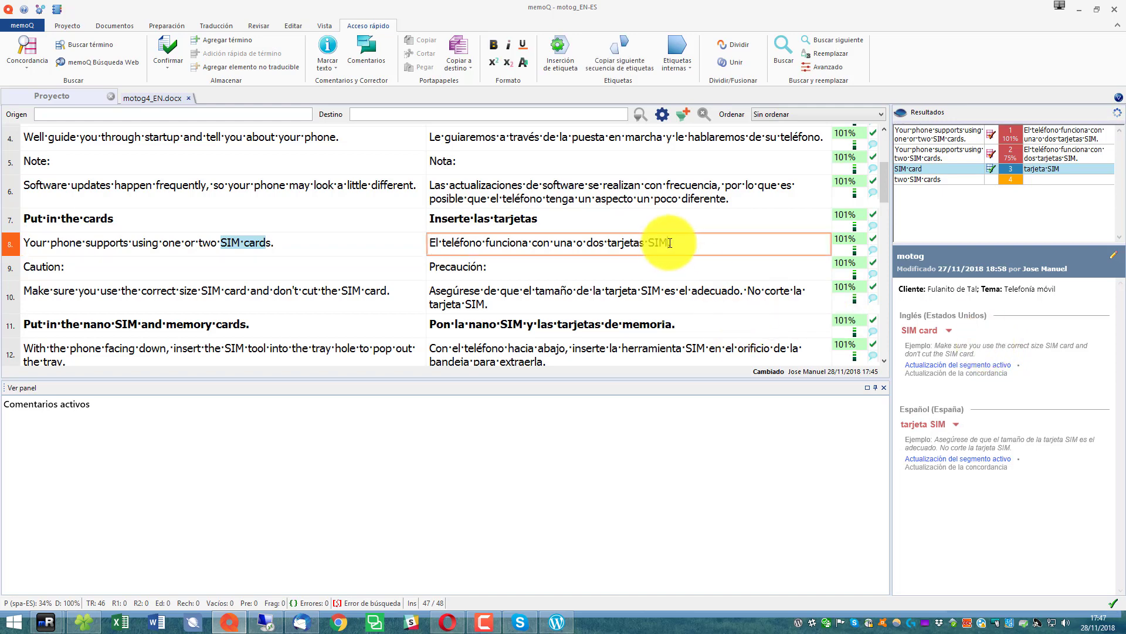
left_click_drag(659, 242, 604, 244)
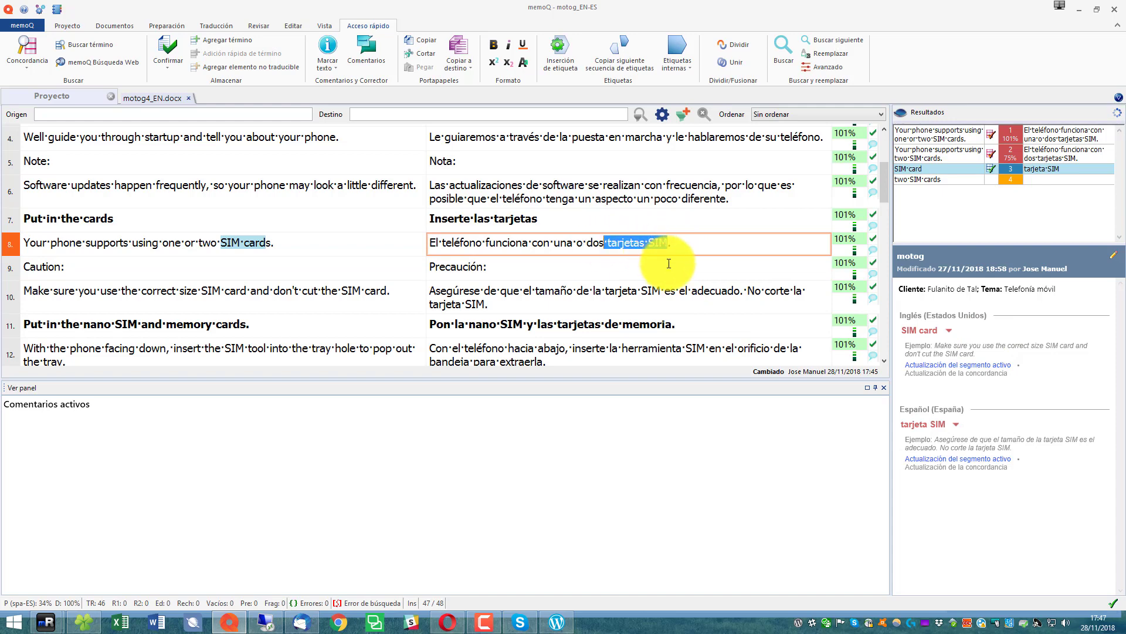
key("Delete")
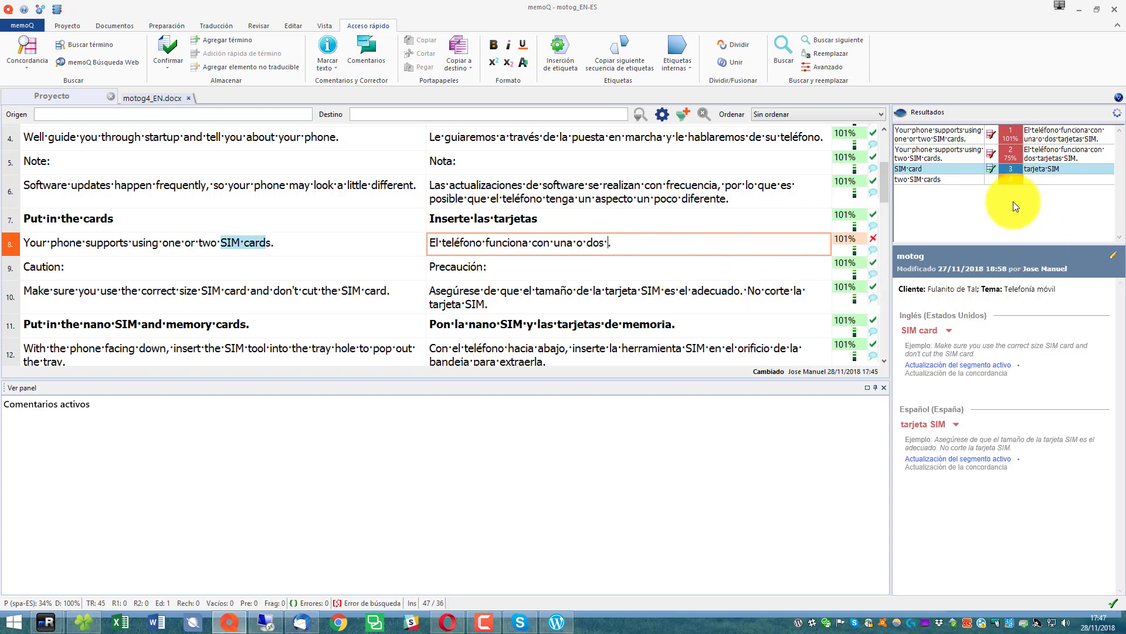
key("ctrl+3")
type("s SIM")
key("ctrl+1")
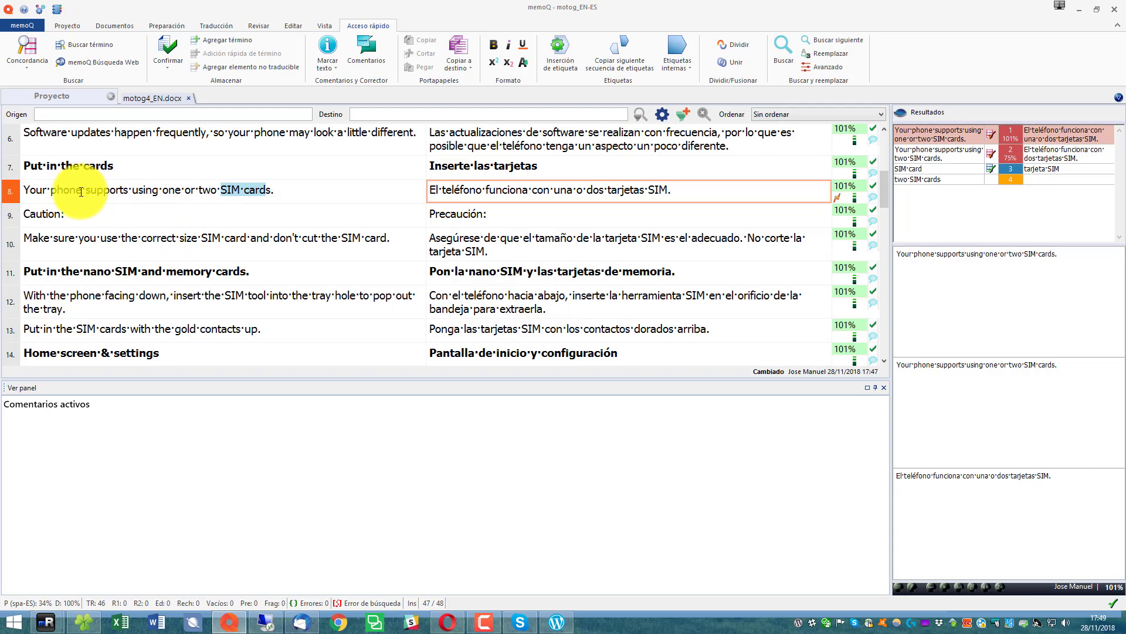
Step: Quick-add the term pair "phone" / "teléfono" from segment 8 to the term base and view its new entry
left_click_drag(81, 192, 53, 192)
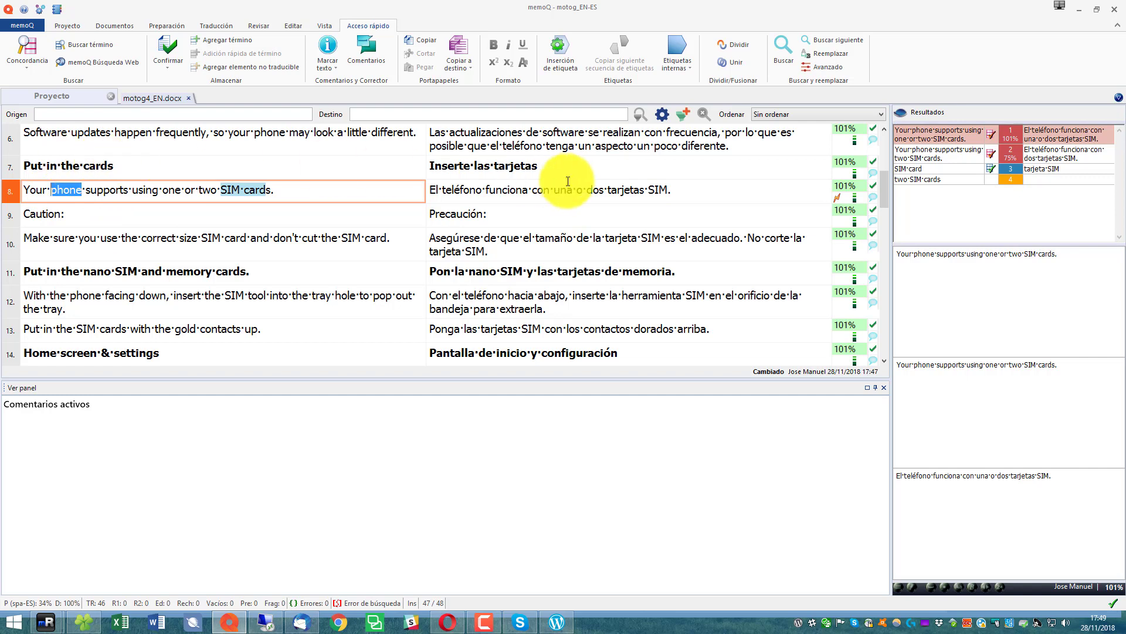
left_click(480, 192)
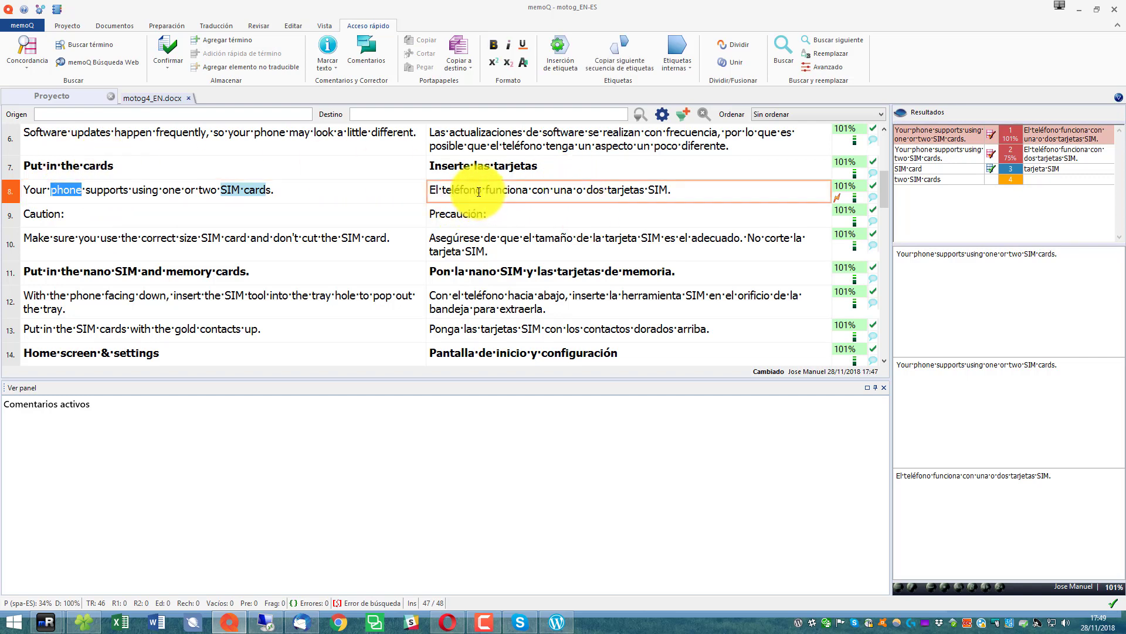
left_click_drag(479, 192, 437, 189)
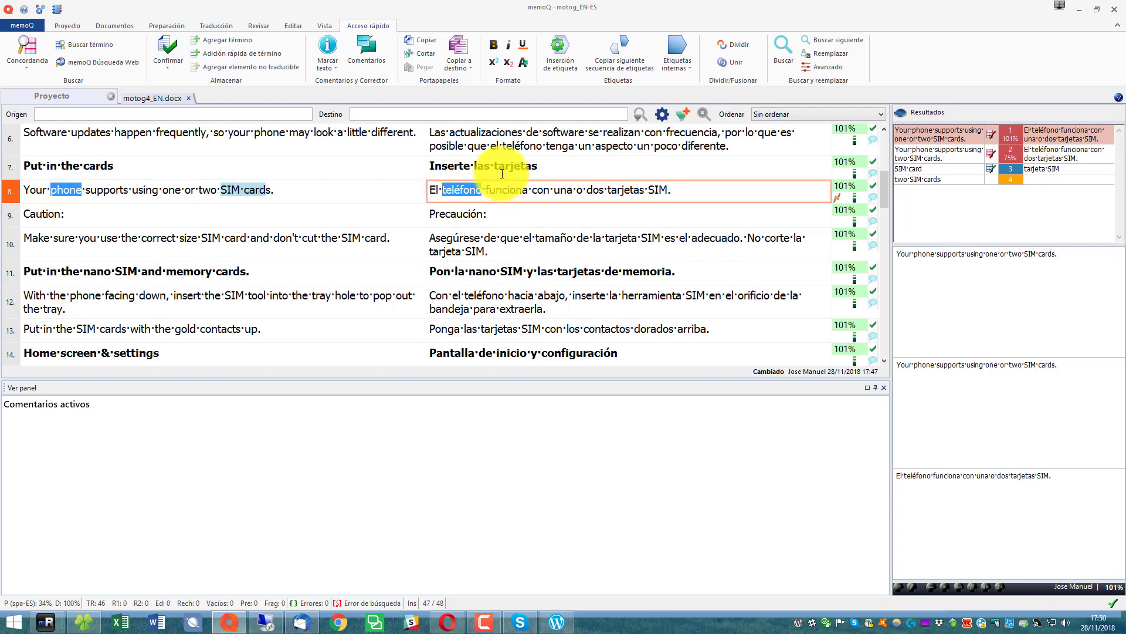
right_click(470, 189)
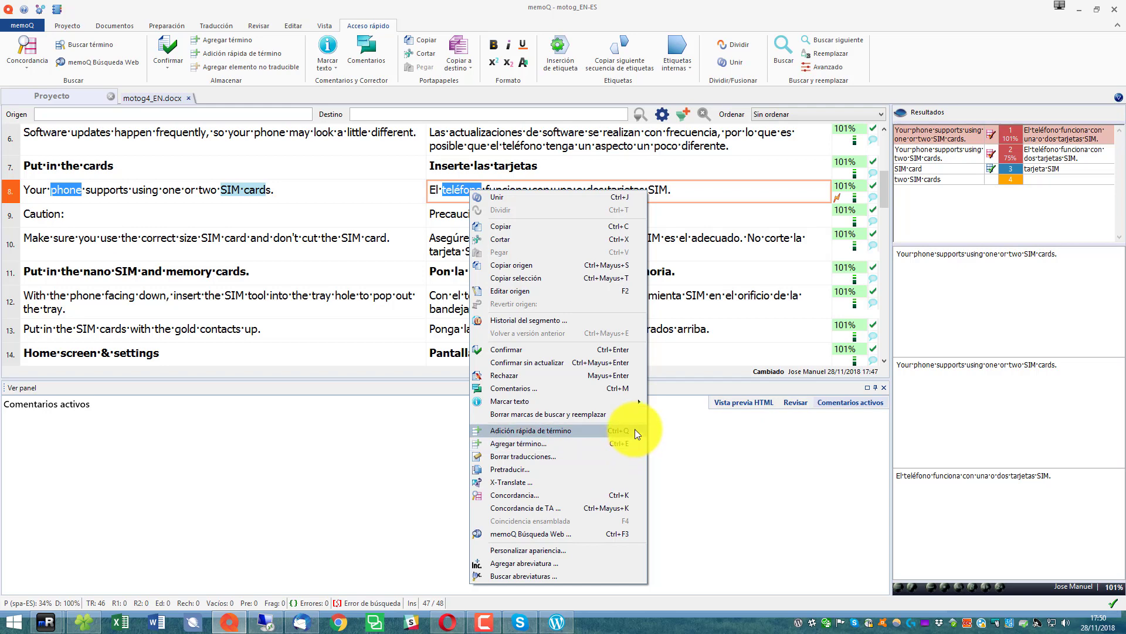
left_click(635, 432)
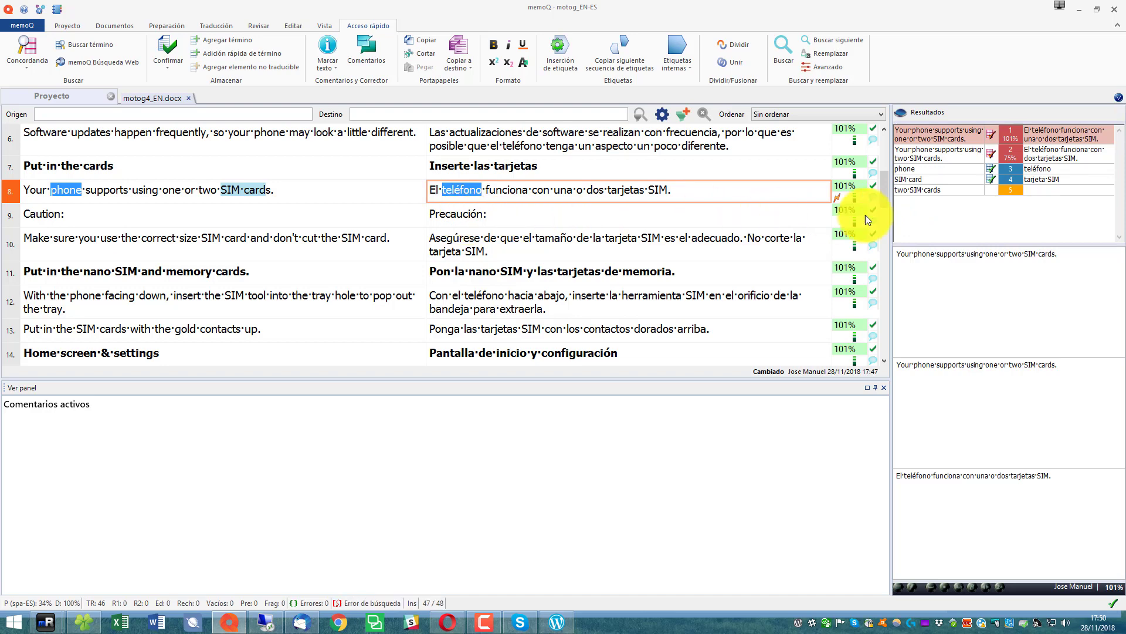
left_click(1048, 171)
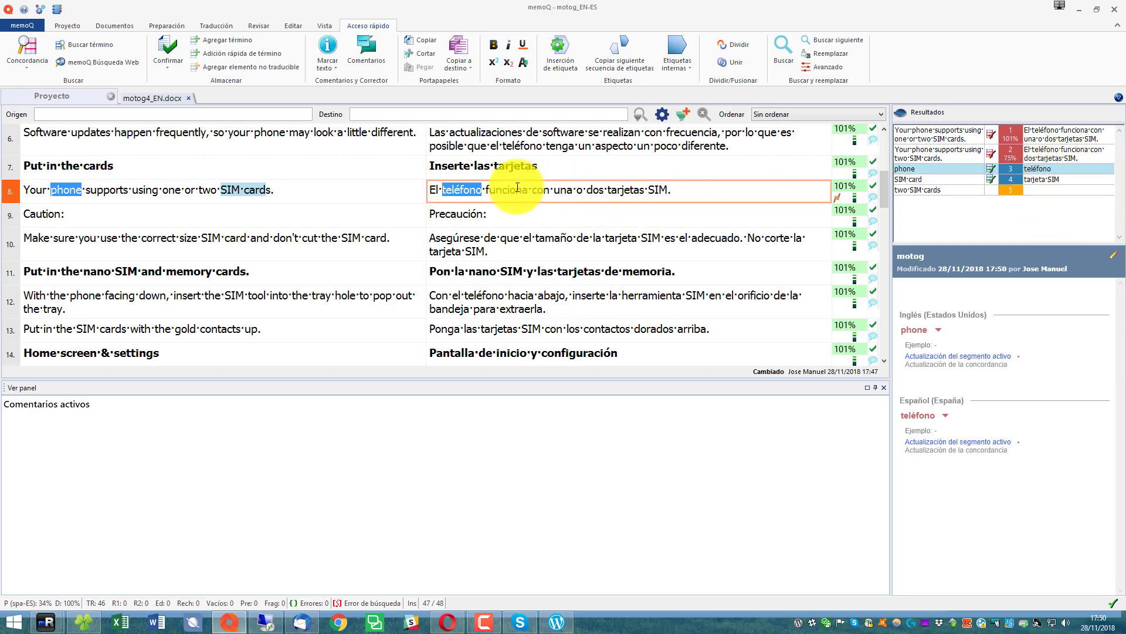
left_click(496, 189)
left_click(370, 216)
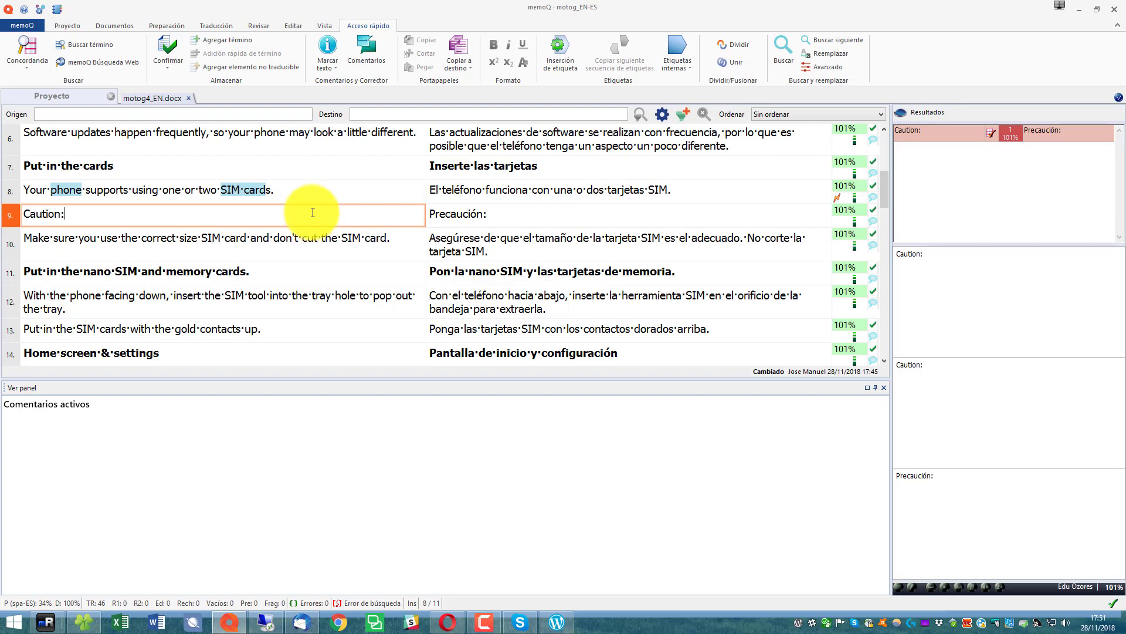
Step: Return to the project's term bases and open the motog term base for editing
left_click(56, 94)
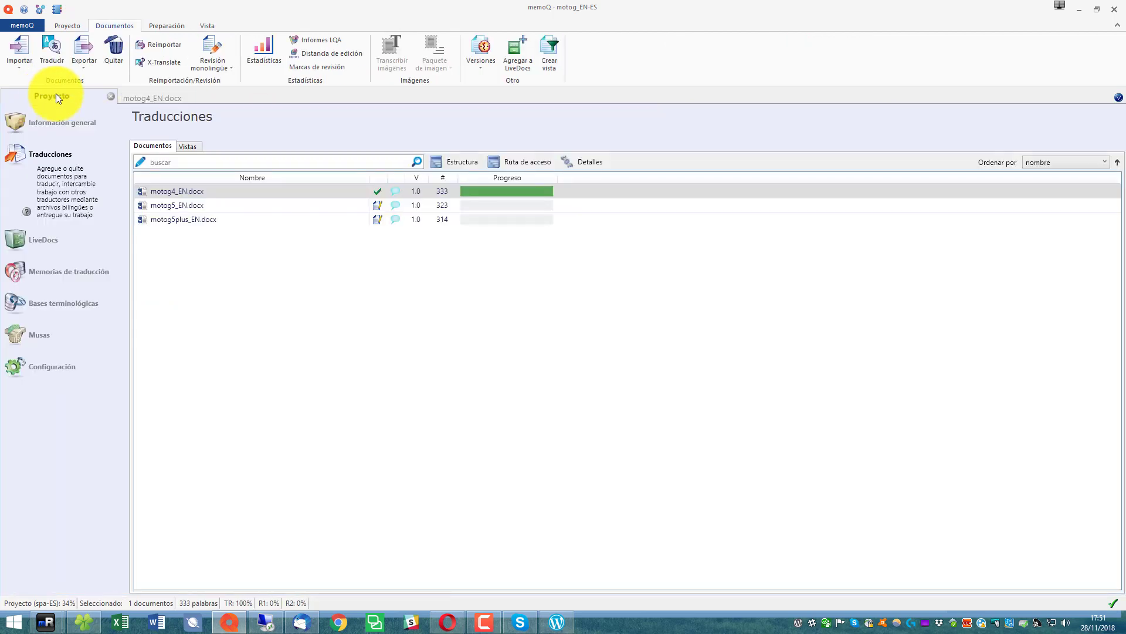
left_click(79, 305)
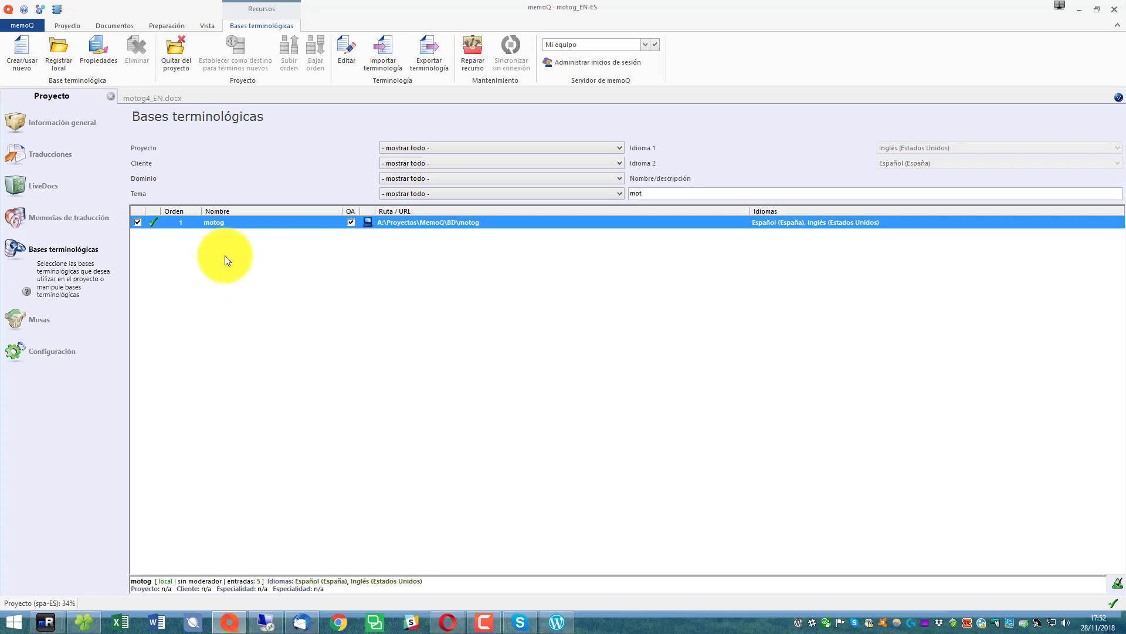
right_click(223, 224)
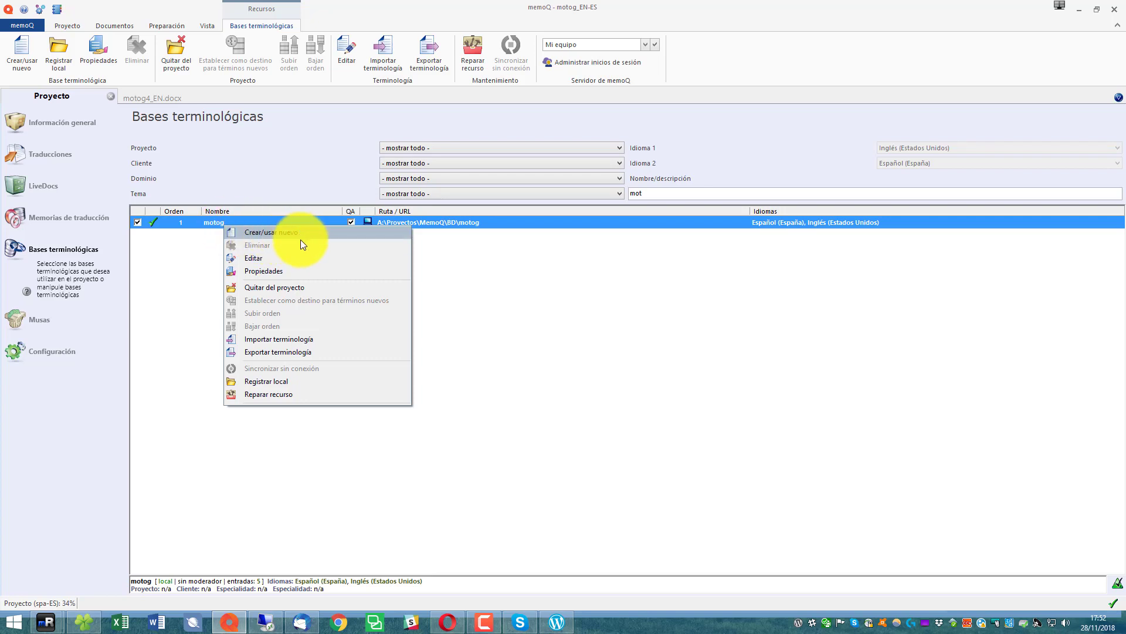
left_click(302, 257)
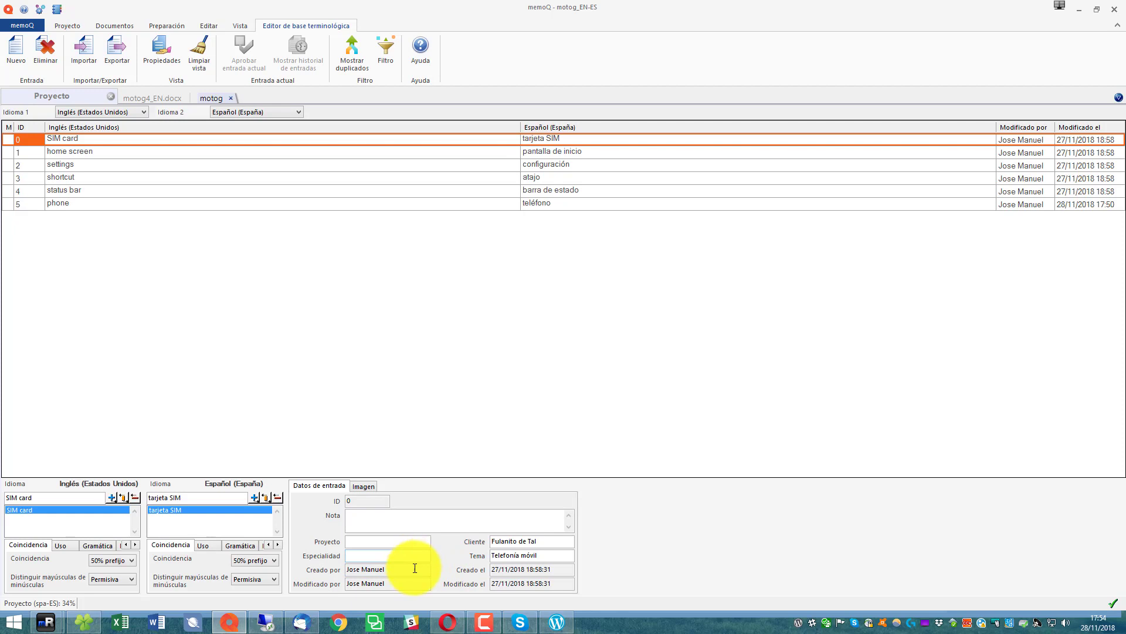
Step: View the image settings of the "SIM card" entry
left_click(363, 486)
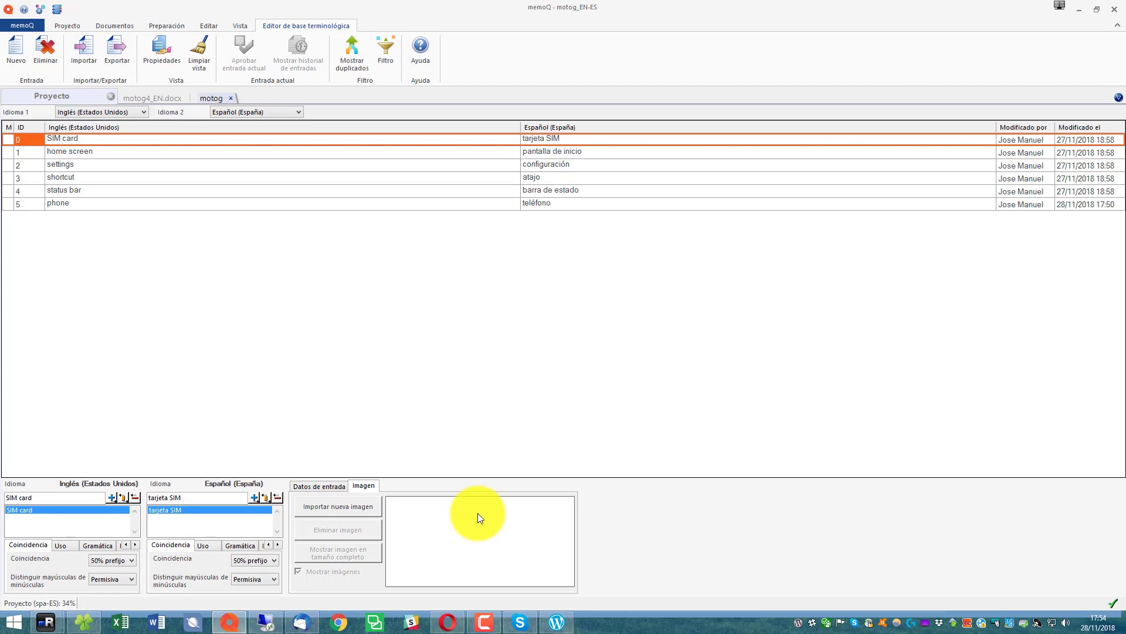
key("F9")
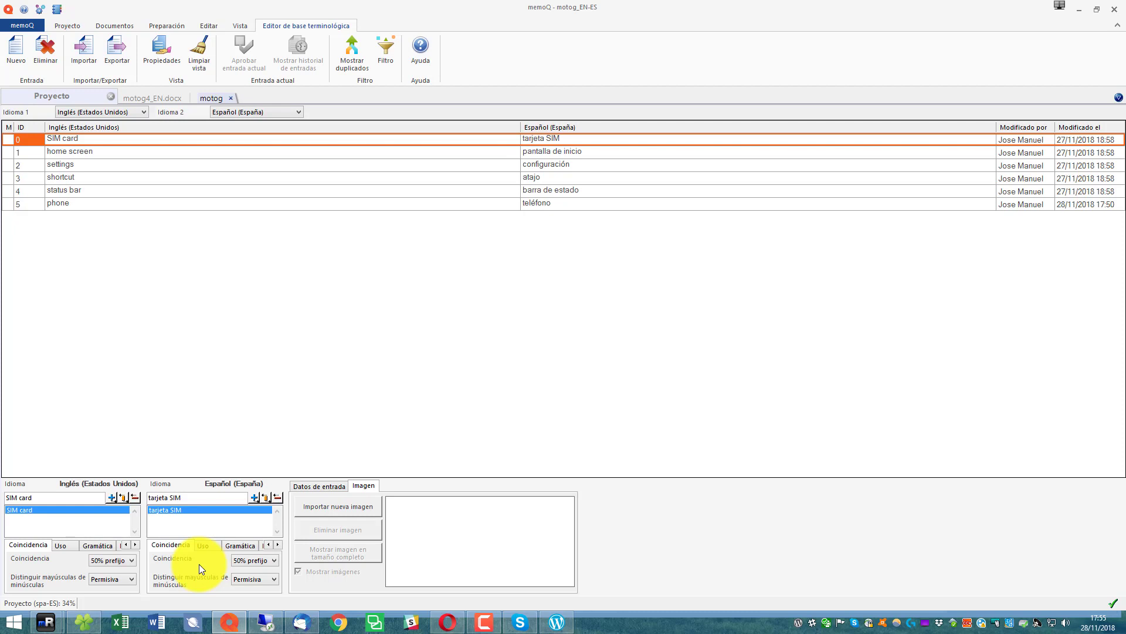
key("Tab")
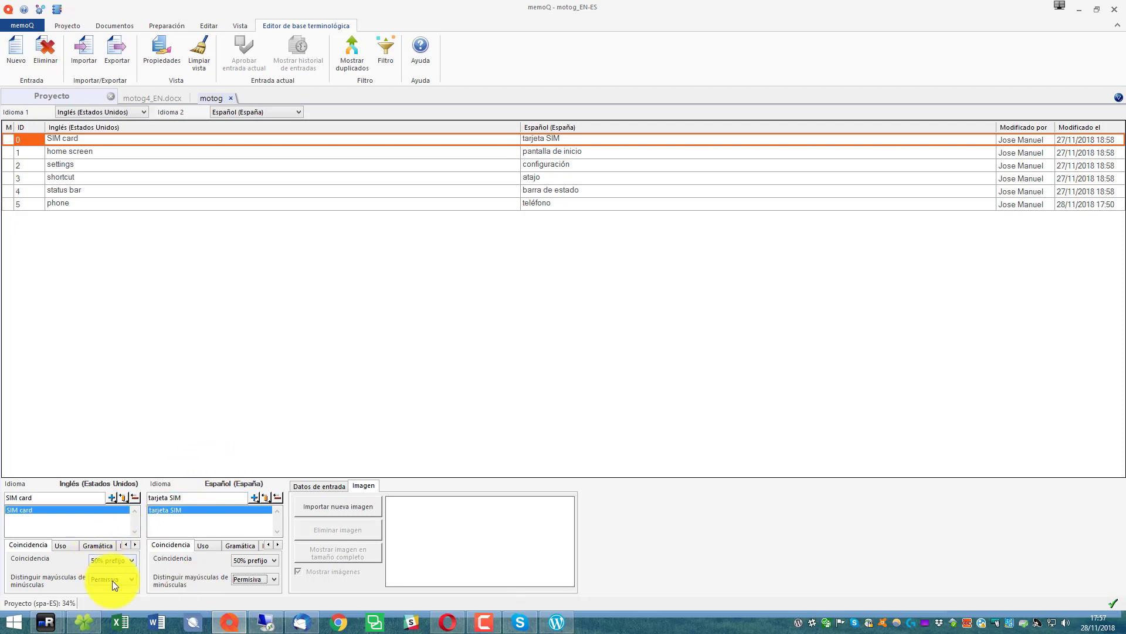
Step: Set the English term "SIM card" to case sensitivity Sí and matching Exacto, and show its usage settings
left_click(129, 579)
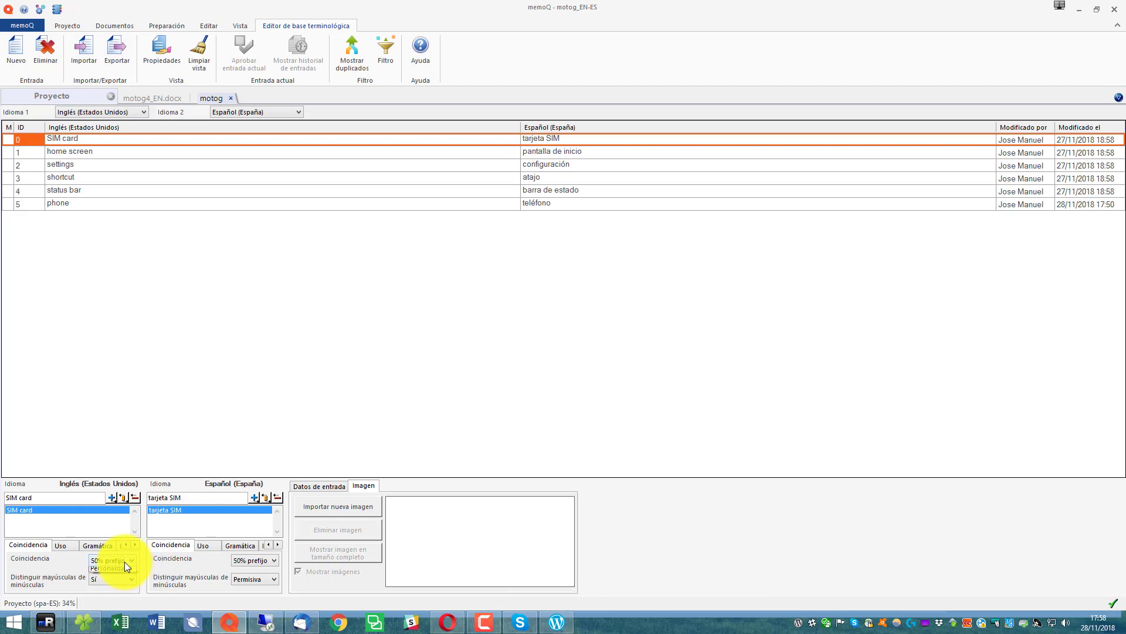
left_click(124, 560)
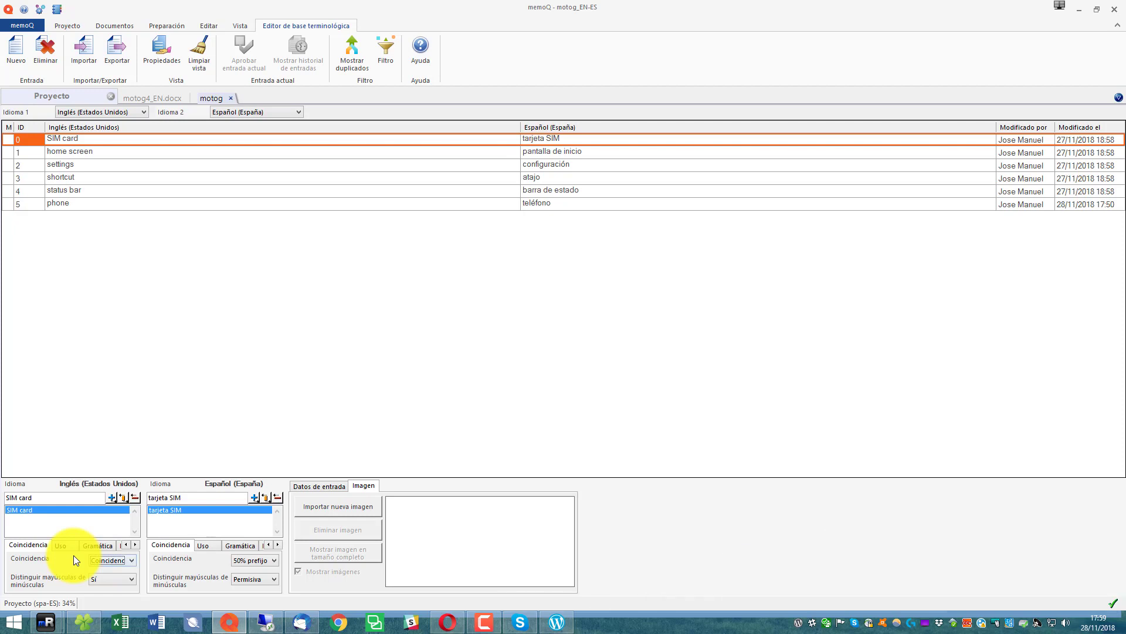
left_click(134, 561)
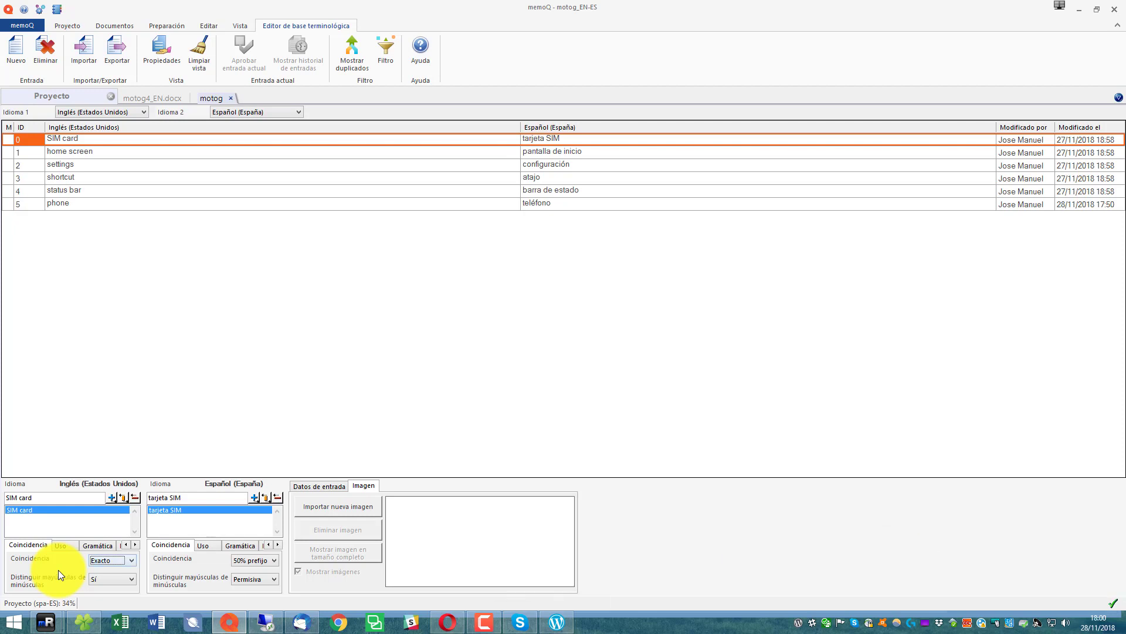
left_click(111, 562)
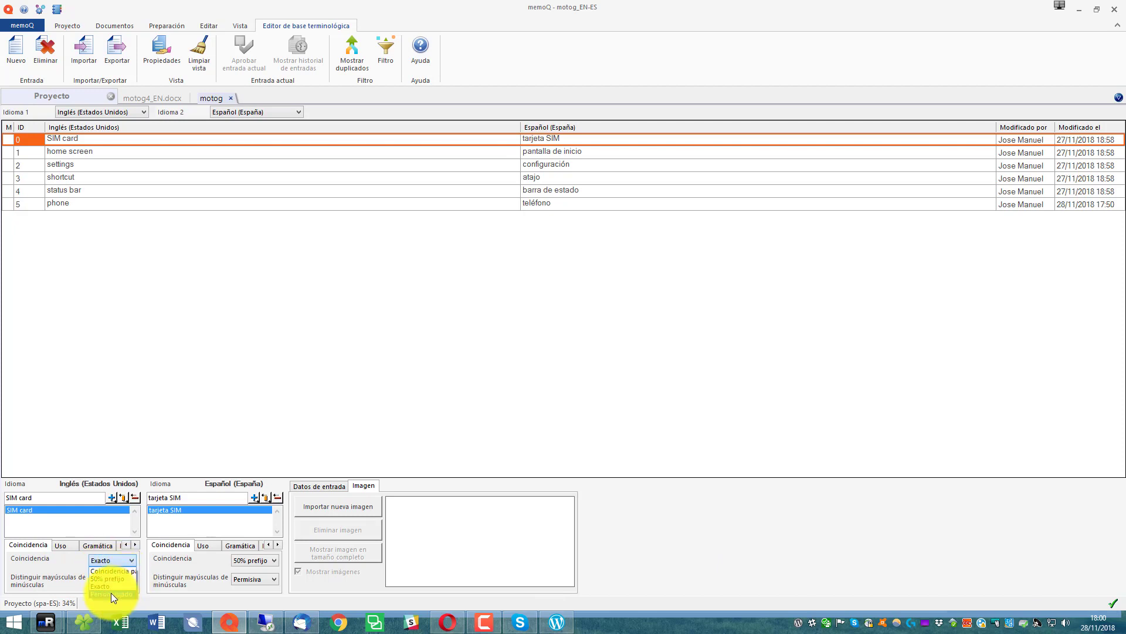
left_click(51, 564)
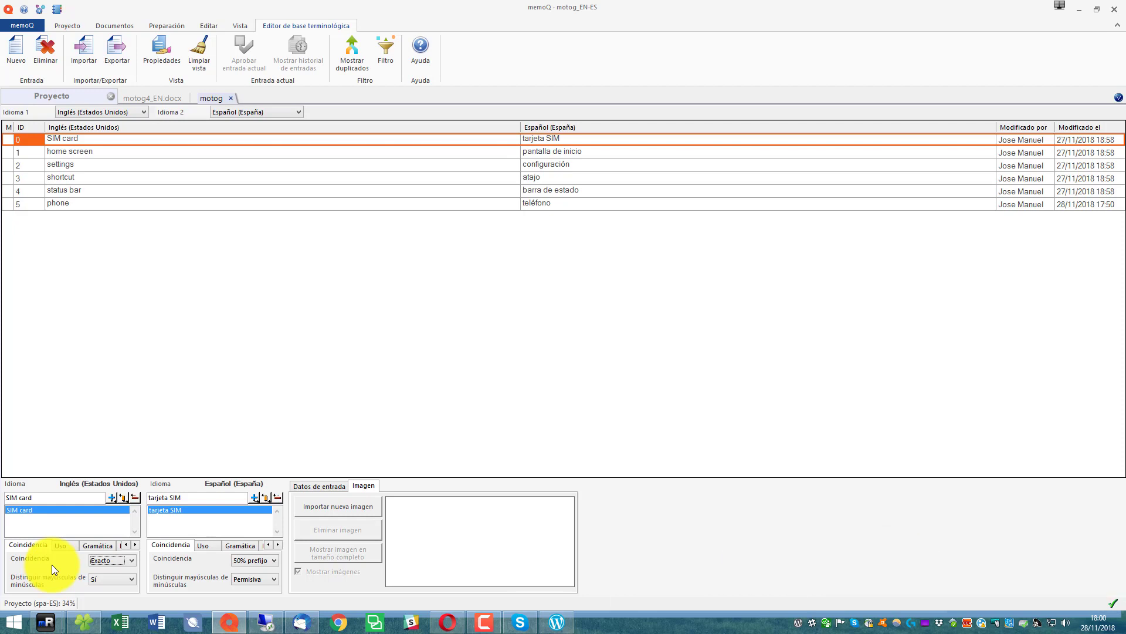
left_click(69, 547)
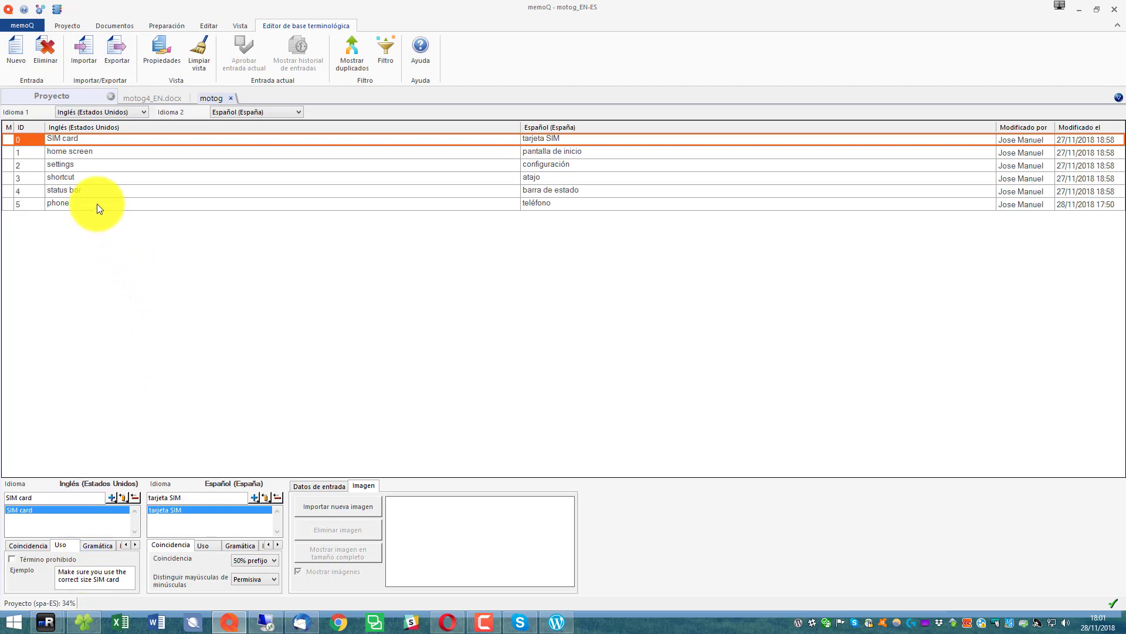
Step: In the "phone" entry, remove the Spanish term and add "teléfono" again
left_click(78, 204)
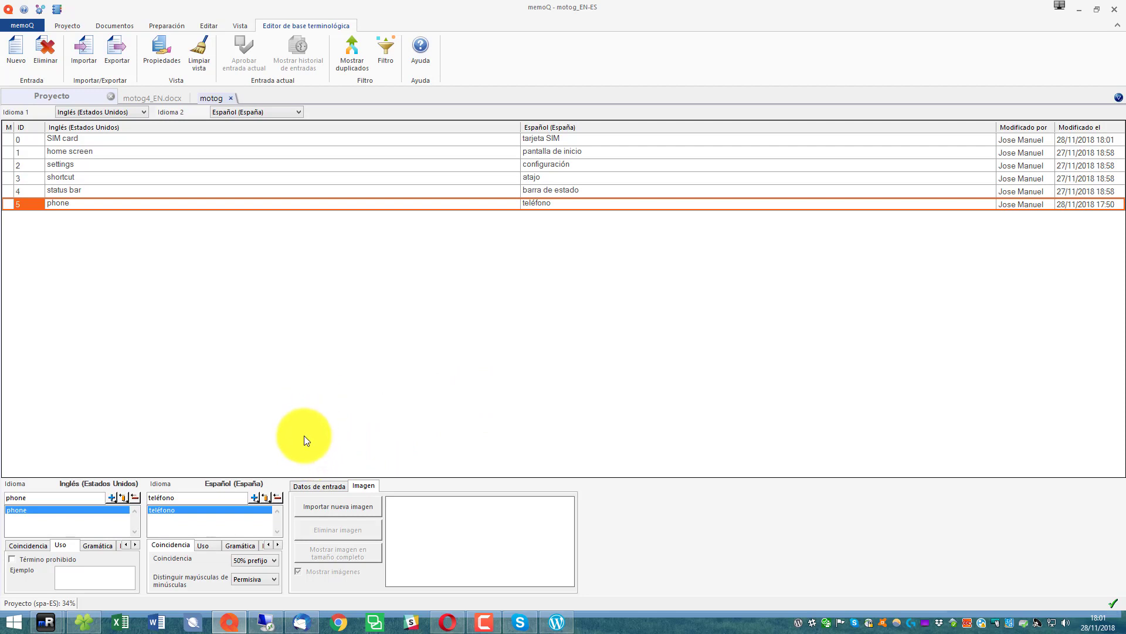
left_click(278, 500)
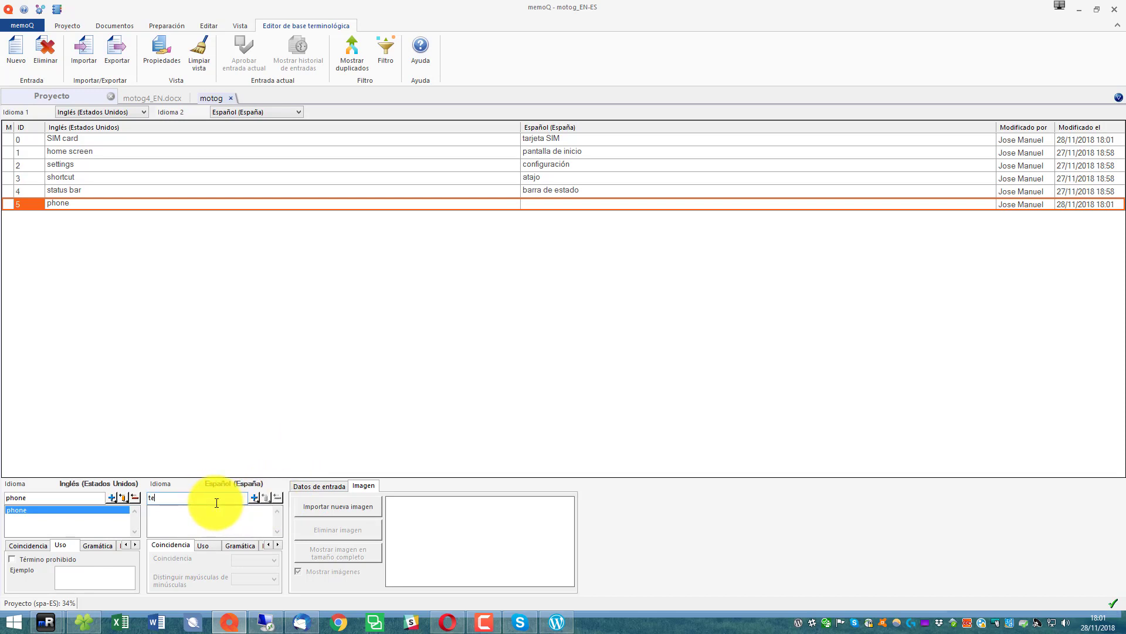
left_click(216, 499)
type("teléfono")
left_click(252, 498)
Step: Add "celular" as a second Spanish term of the "phone" entry and mark it as a forbidden term
double_click(158, 497)
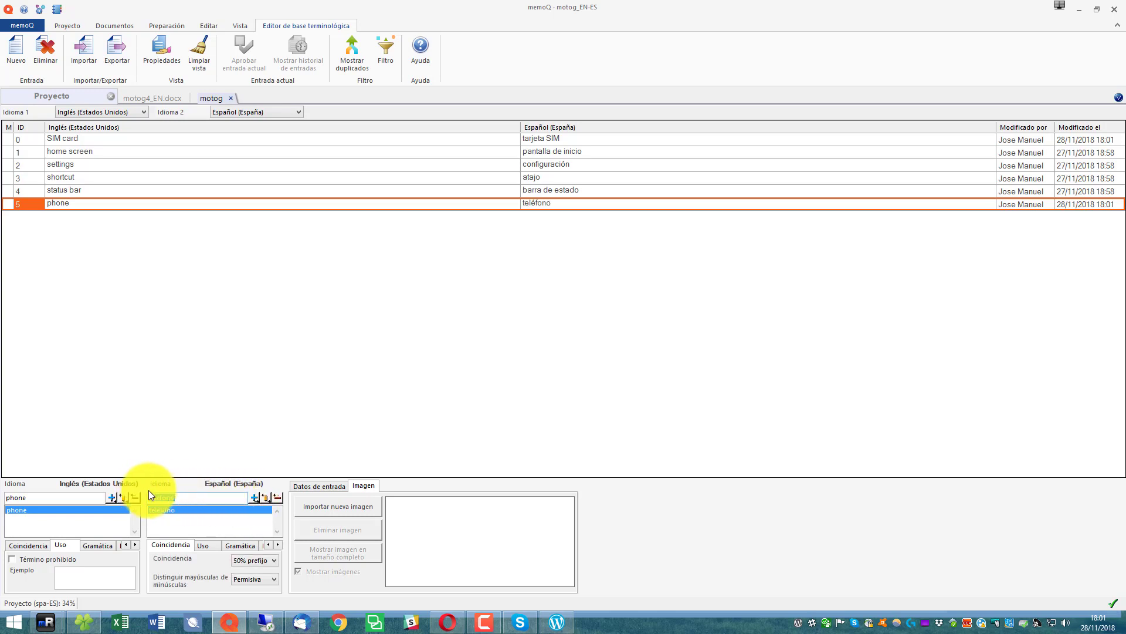
type("celular")
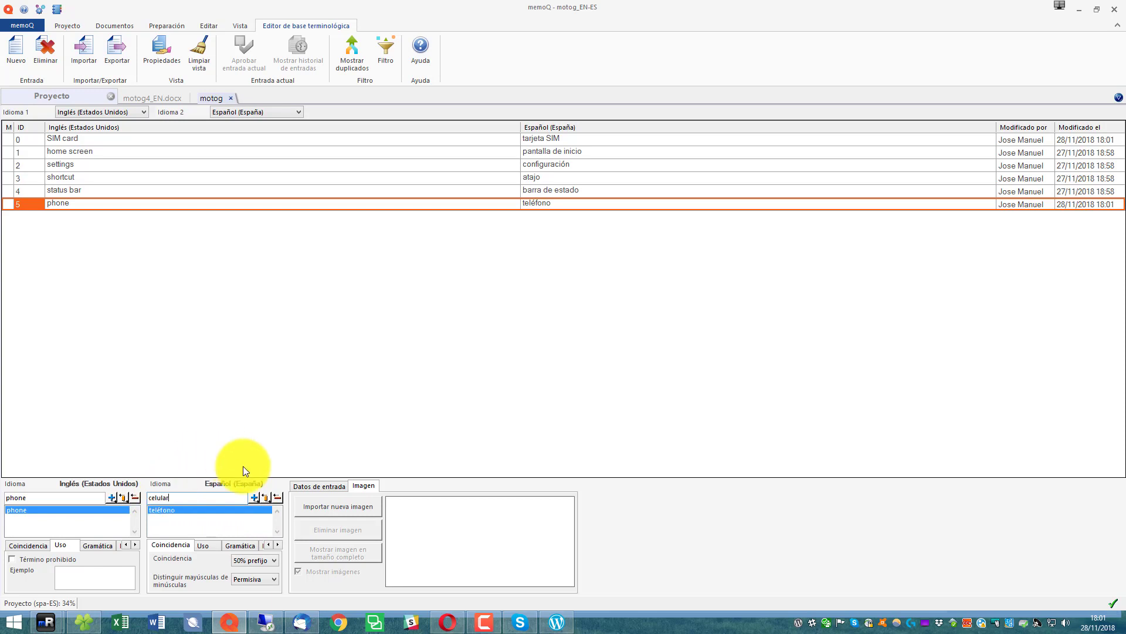
left_click(251, 498)
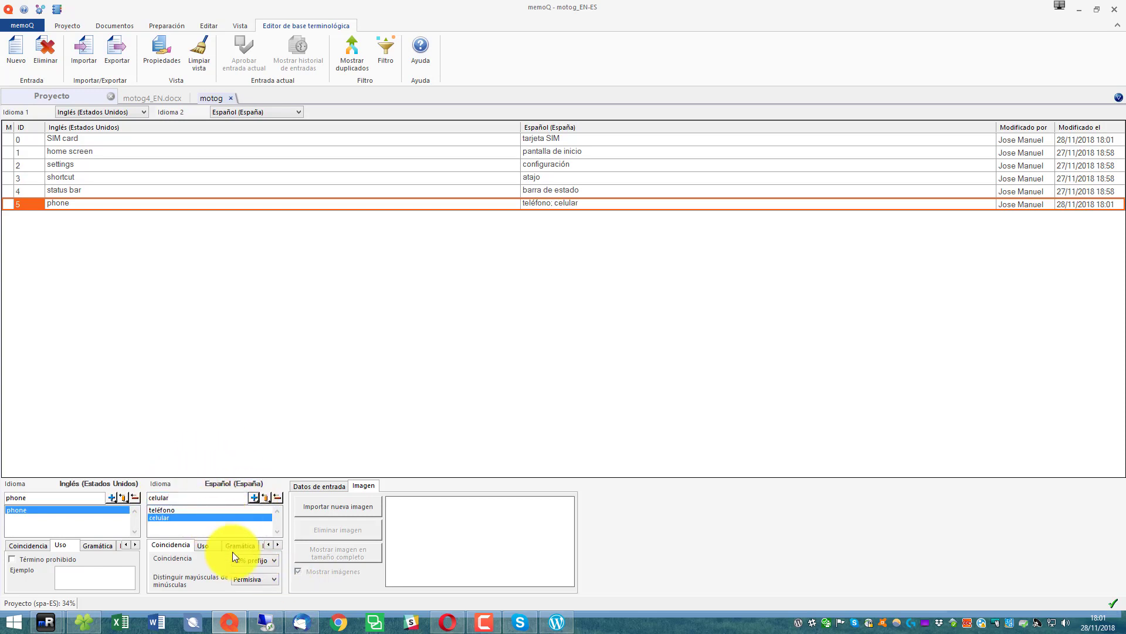
left_click(202, 546)
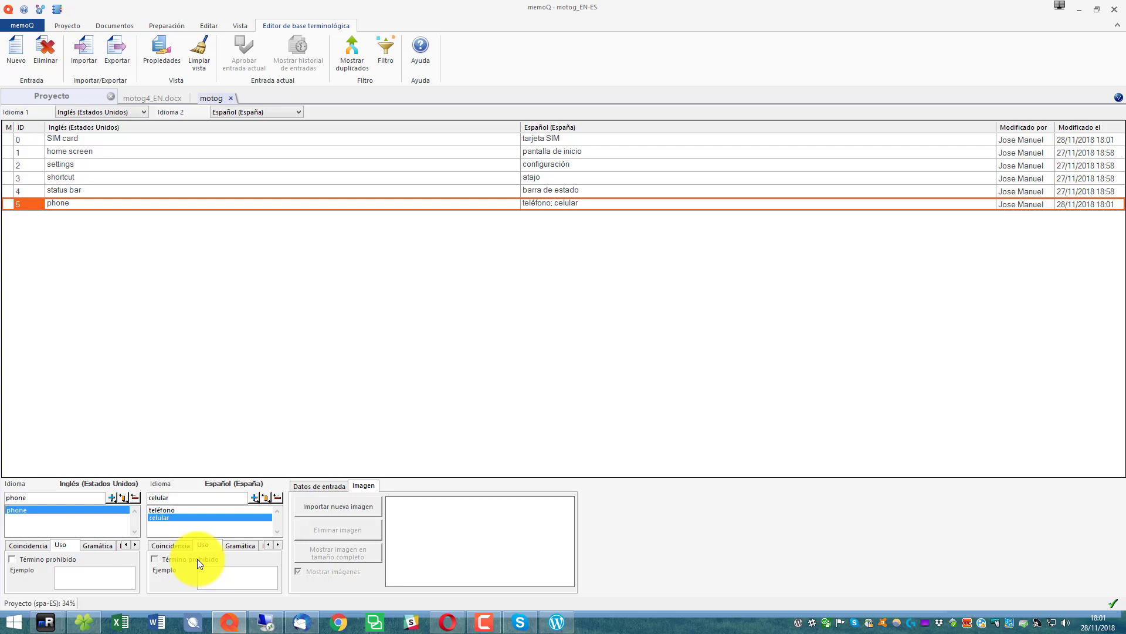
left_click(197, 558)
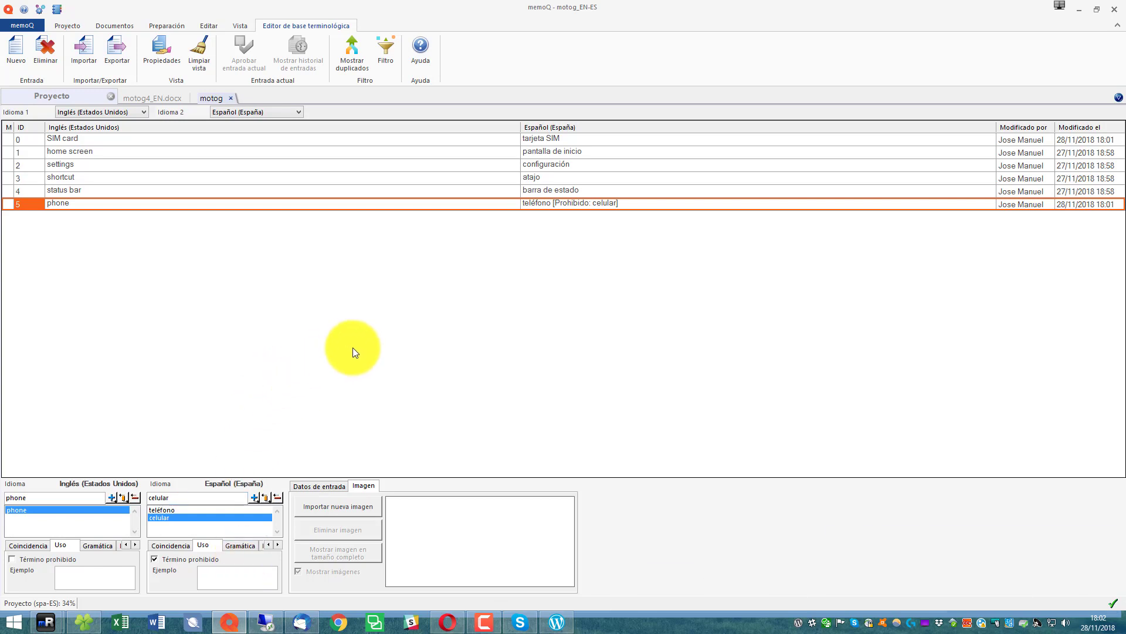
Step: Select the "home screen" entry and examine its Spanish usage example
left_click(551, 155)
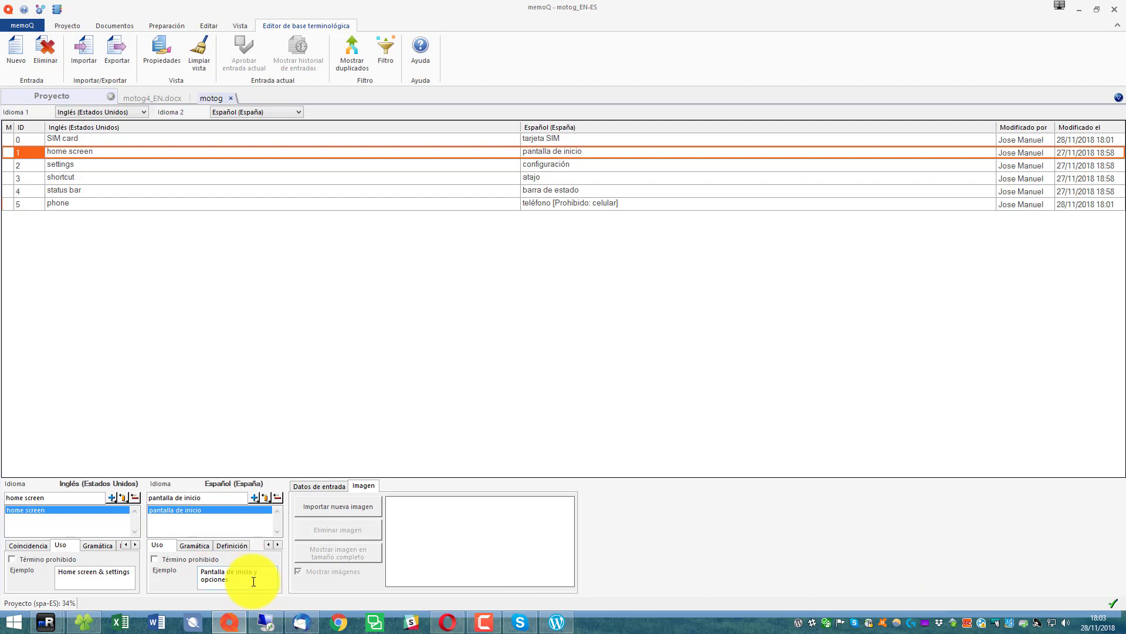
Step: Examine the grammar options and the definition field of the Spanish term in the "home screen" entry
left_click(197, 545)
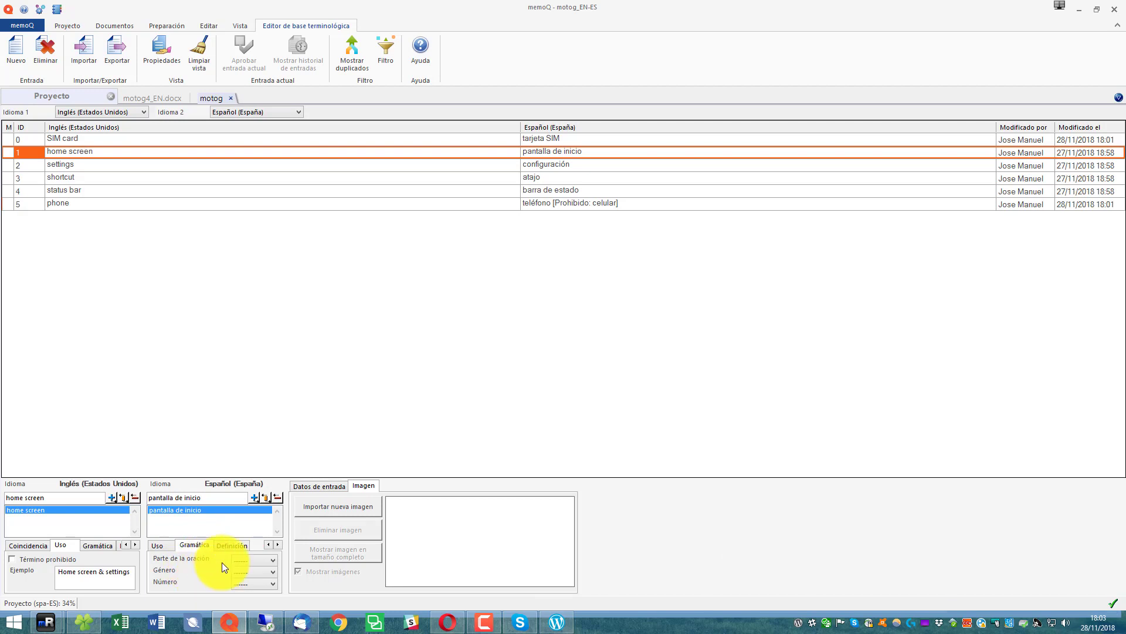
left_click(274, 562)
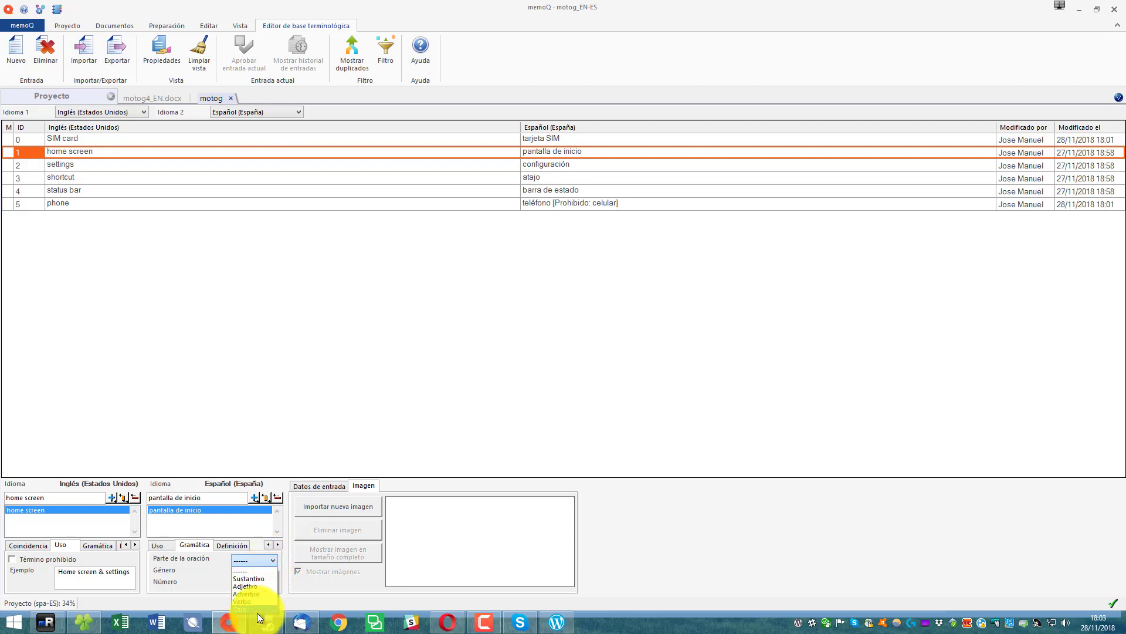
left_click(201, 583)
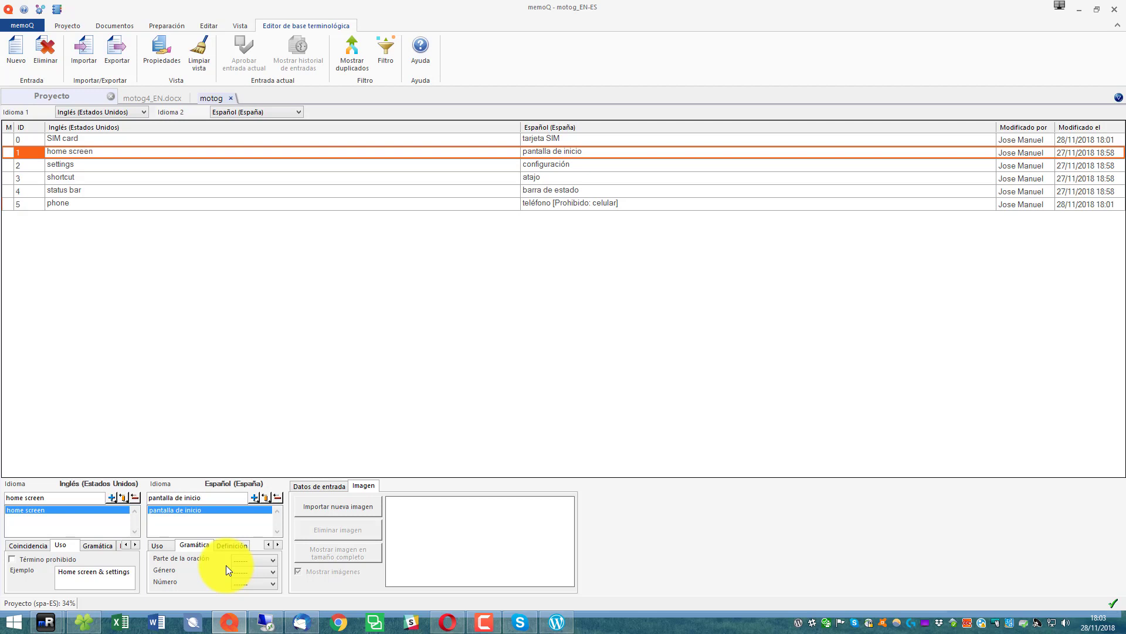
key("ctrl+Tab")
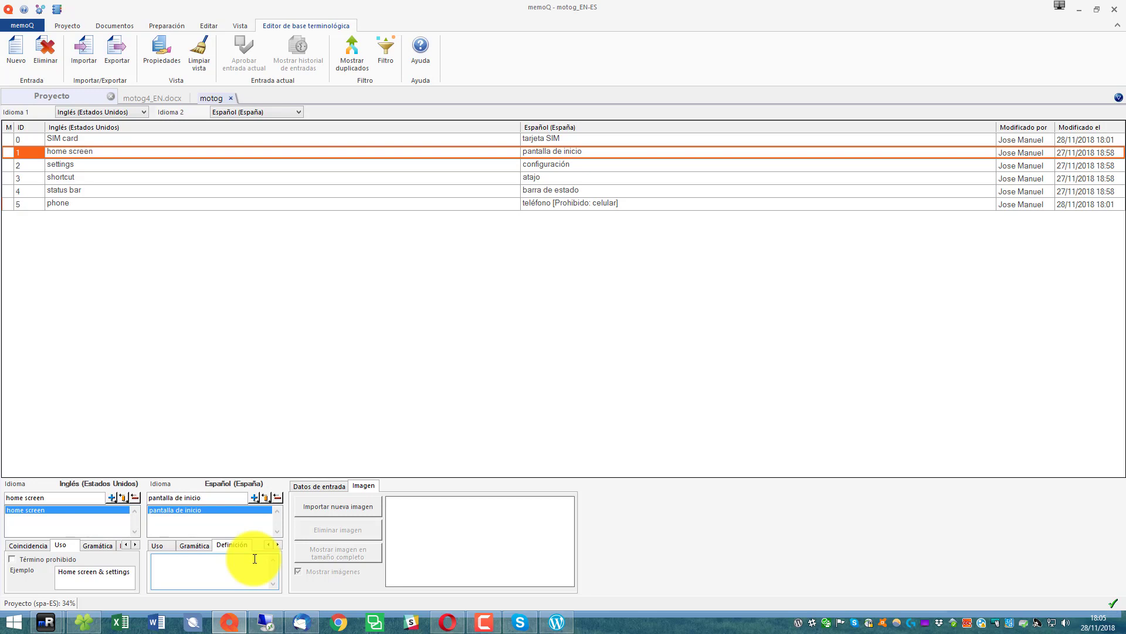
left_click(255, 559)
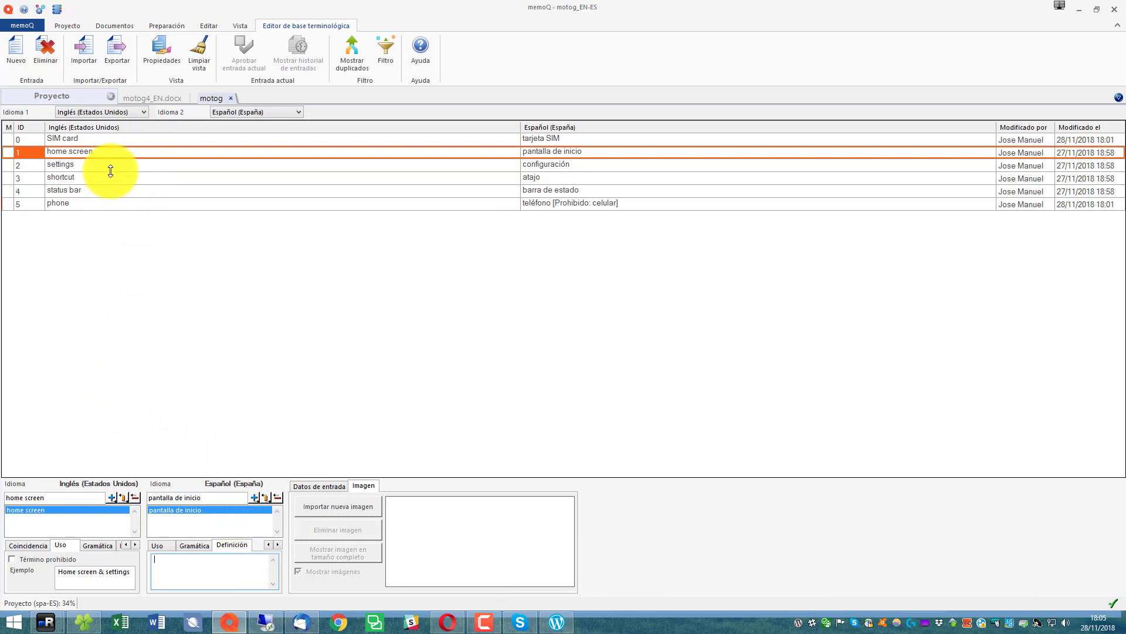
Step: Close the motog term base and clone the project's default quality control settings as "Predeterminado - copia"
left_click(228, 99)
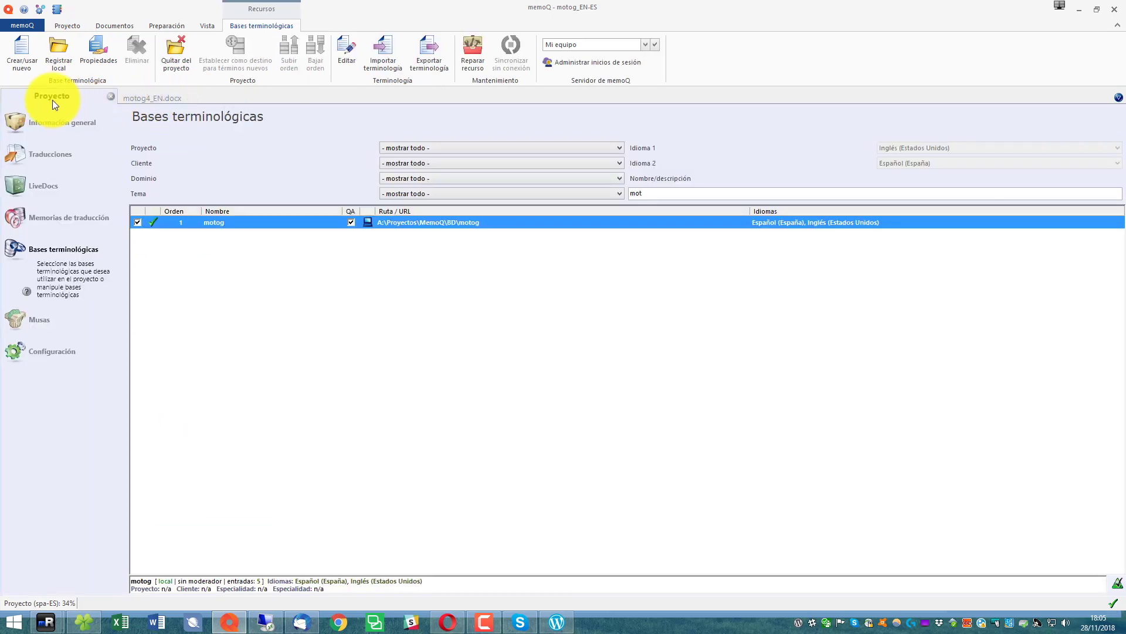
left_click(70, 355)
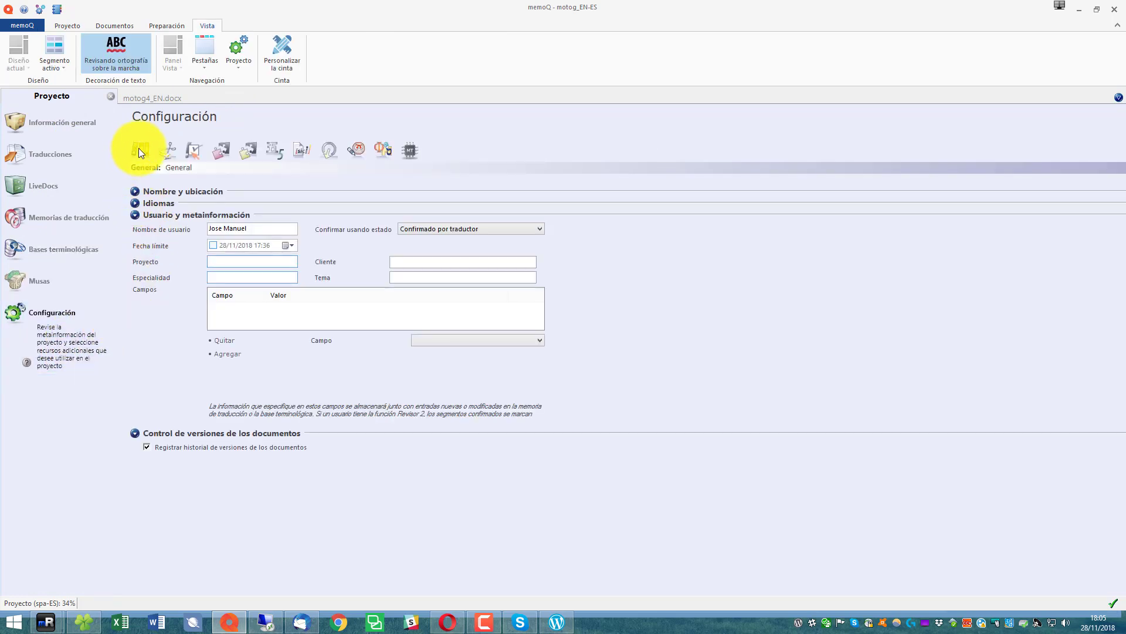
left_click(190, 150)
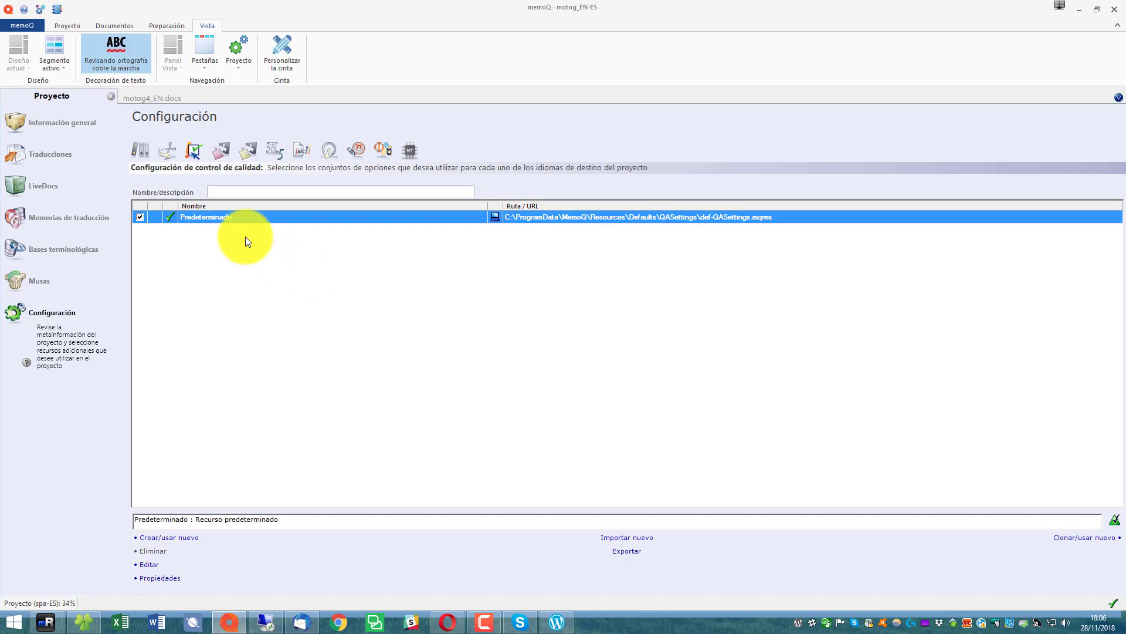
left_click(163, 564)
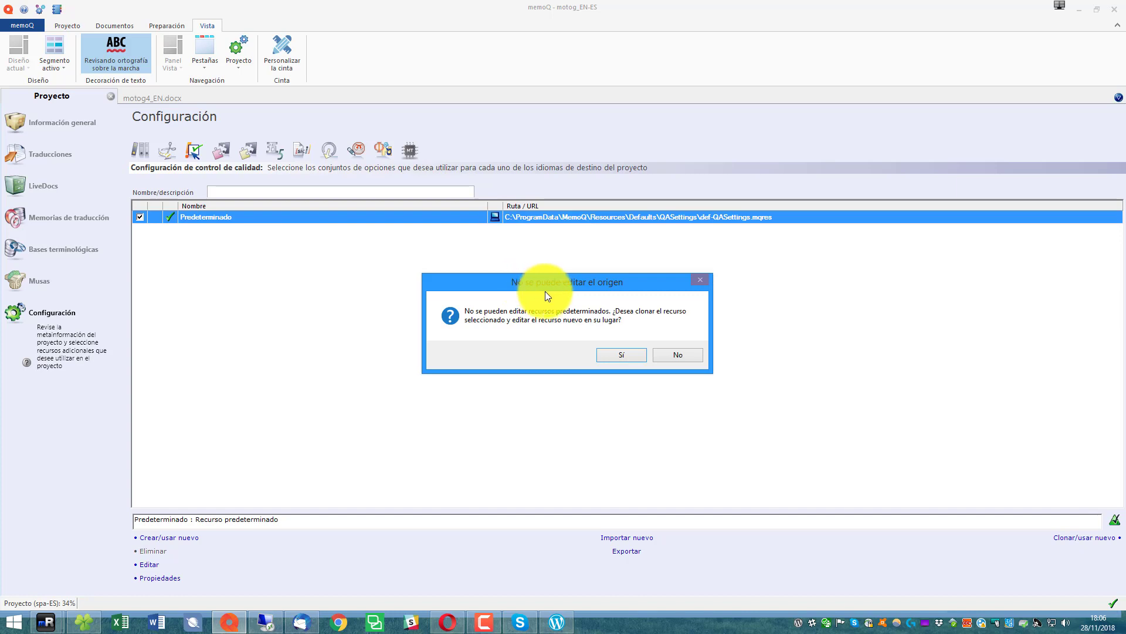
left_click(632, 356)
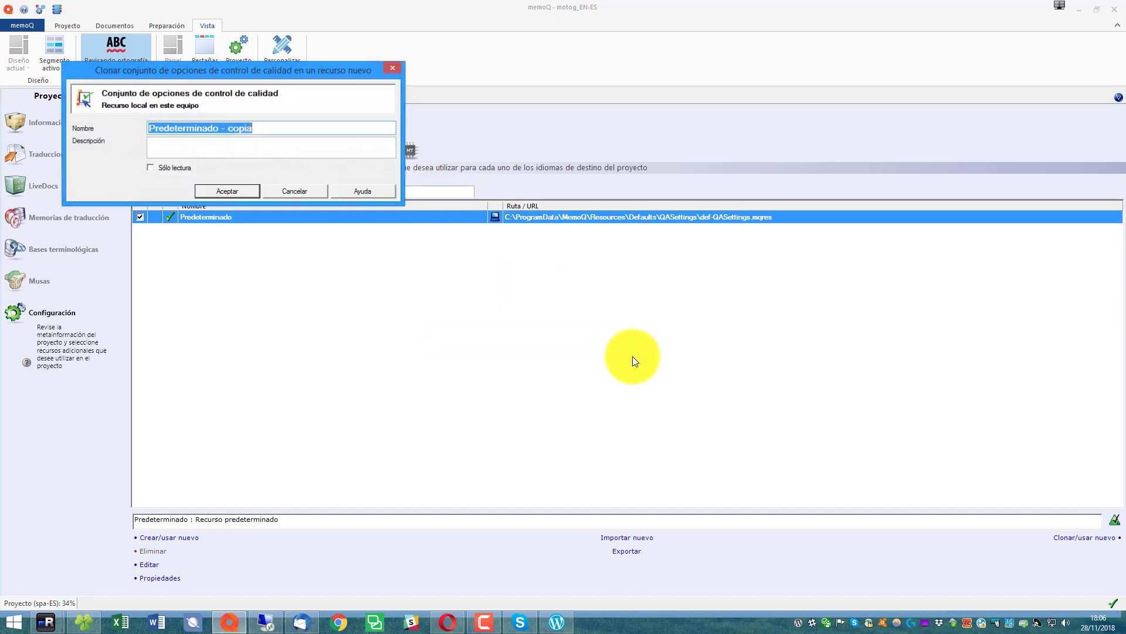
left_click(245, 192)
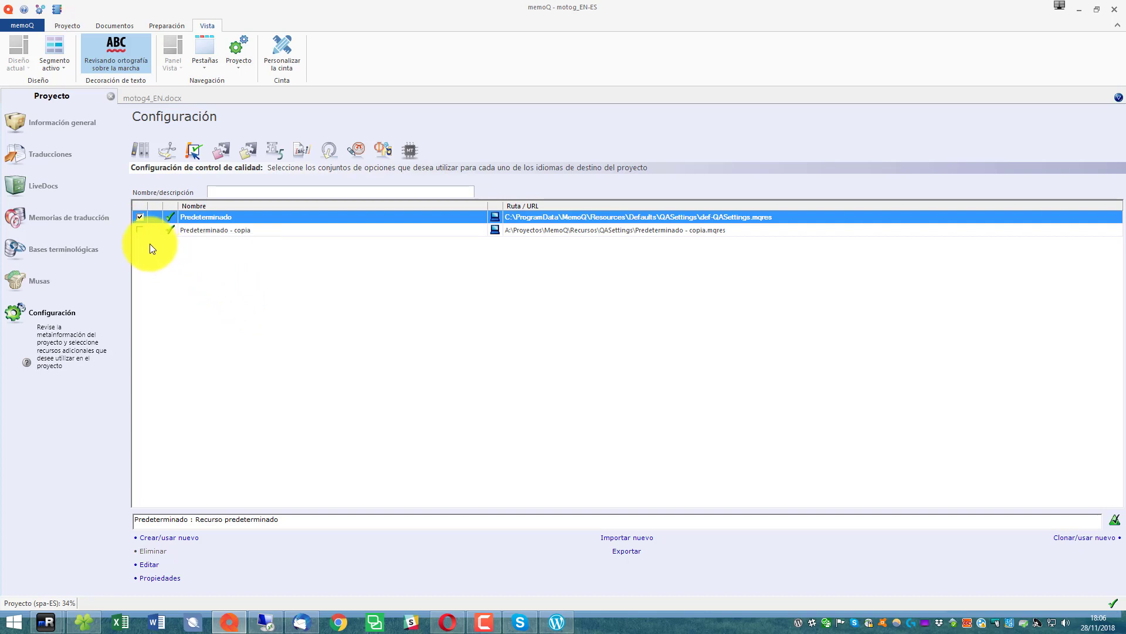
Step: Use "Predeterminado - copia" in the project, with source-to-target terminology consistency checks and forbidden-term warnings enabled
left_click(139, 229)
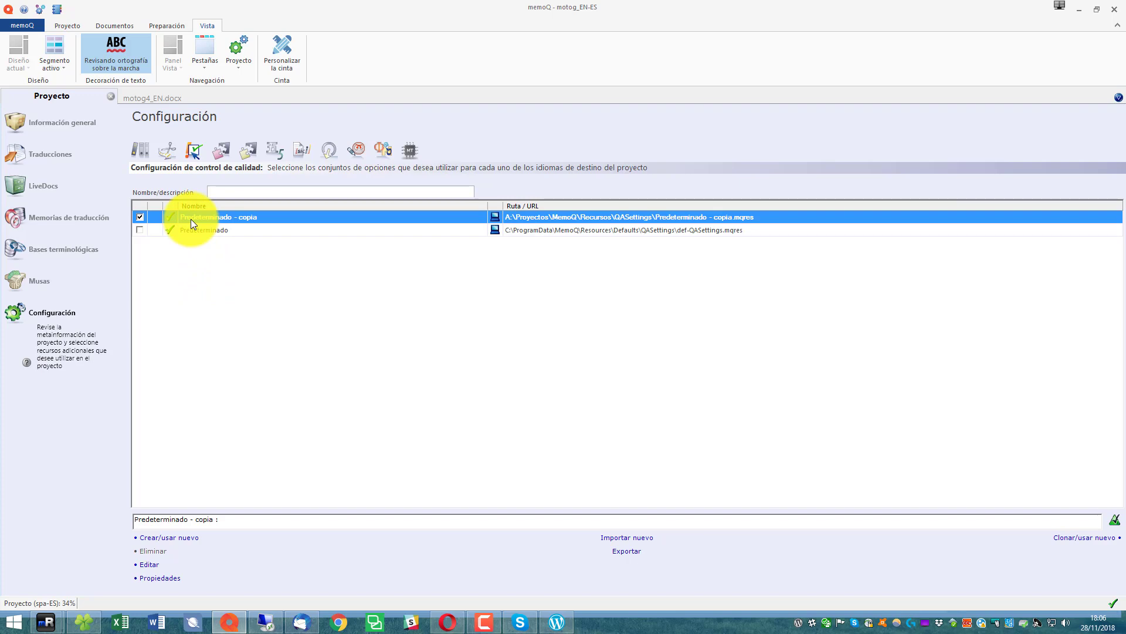
left_click(146, 564)
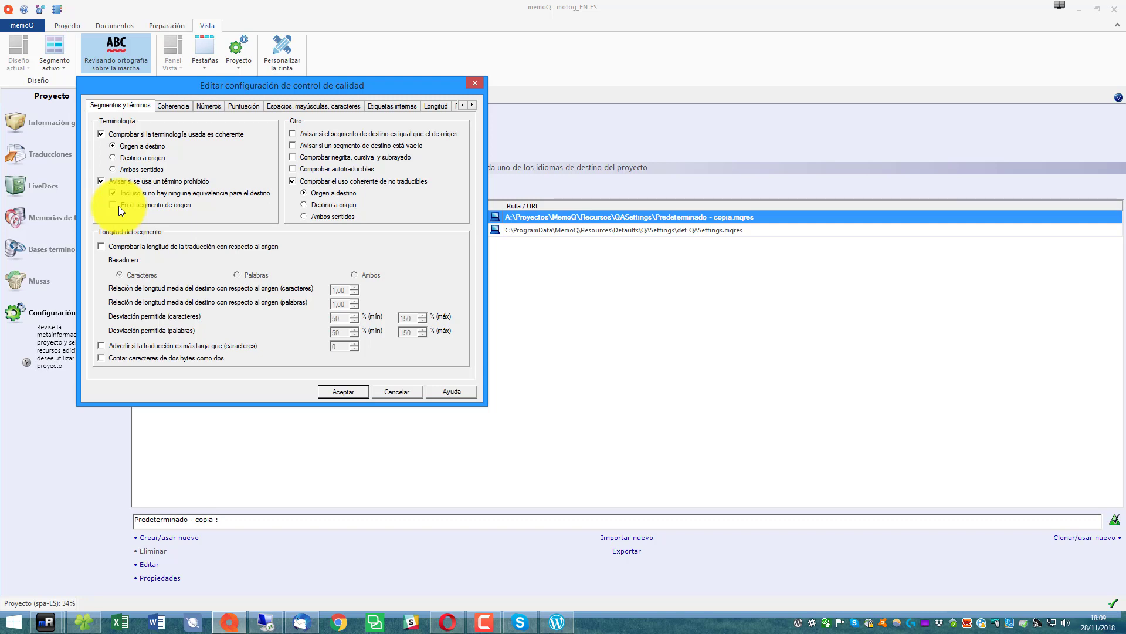
left_click(339, 391)
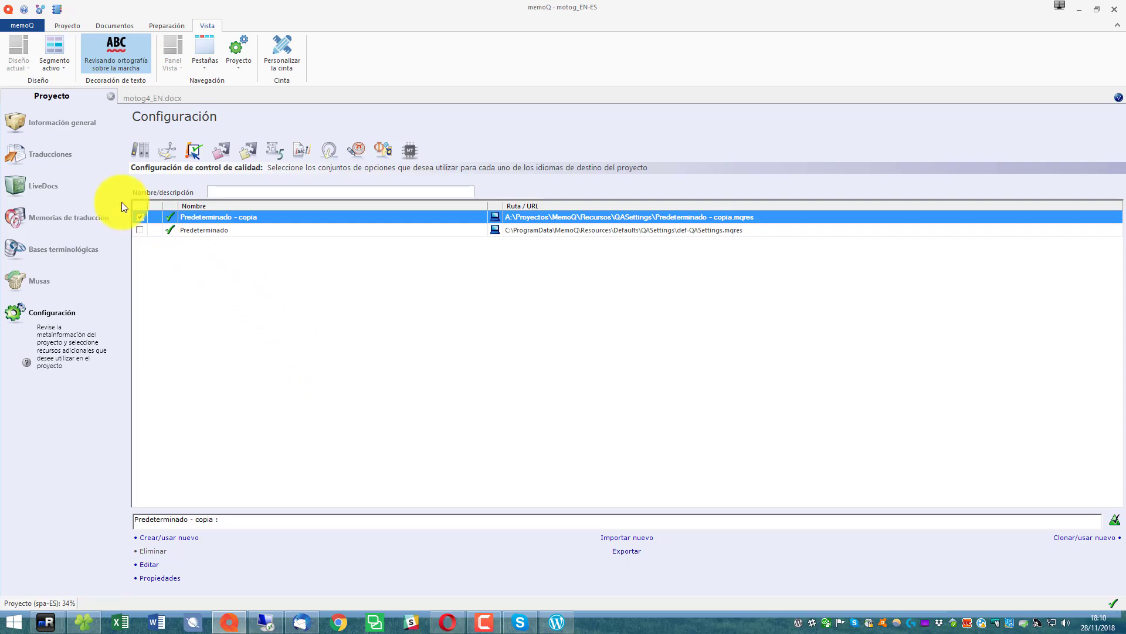
Step: Open motog4_EN.docx from the project's translations and go to the target text of segment 8
left_click(83, 160)
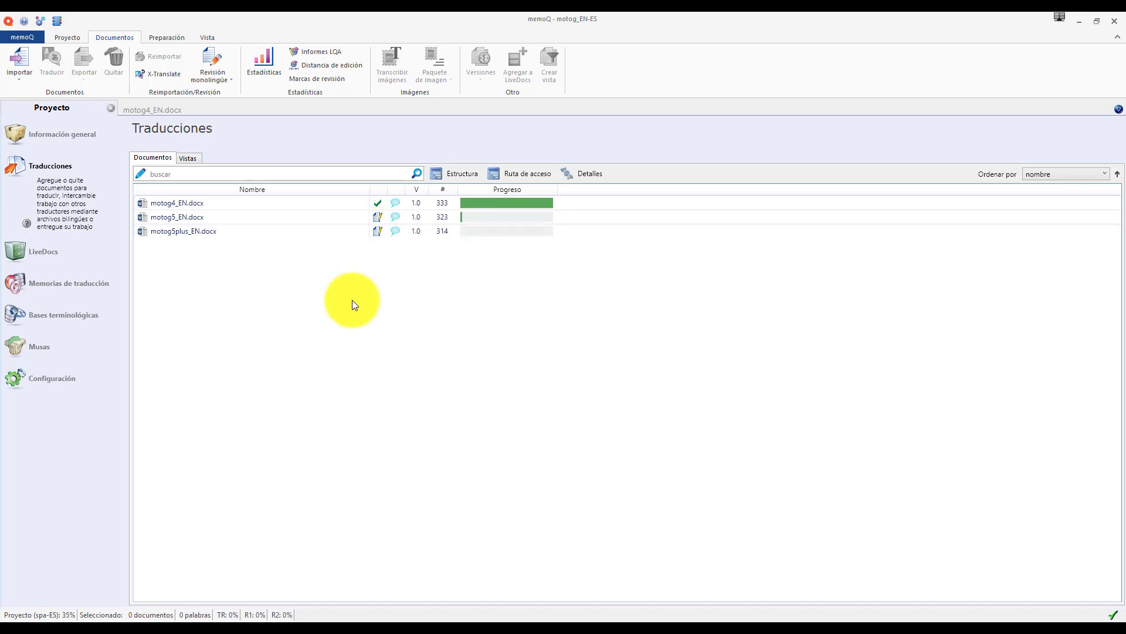
double_click(181, 206)
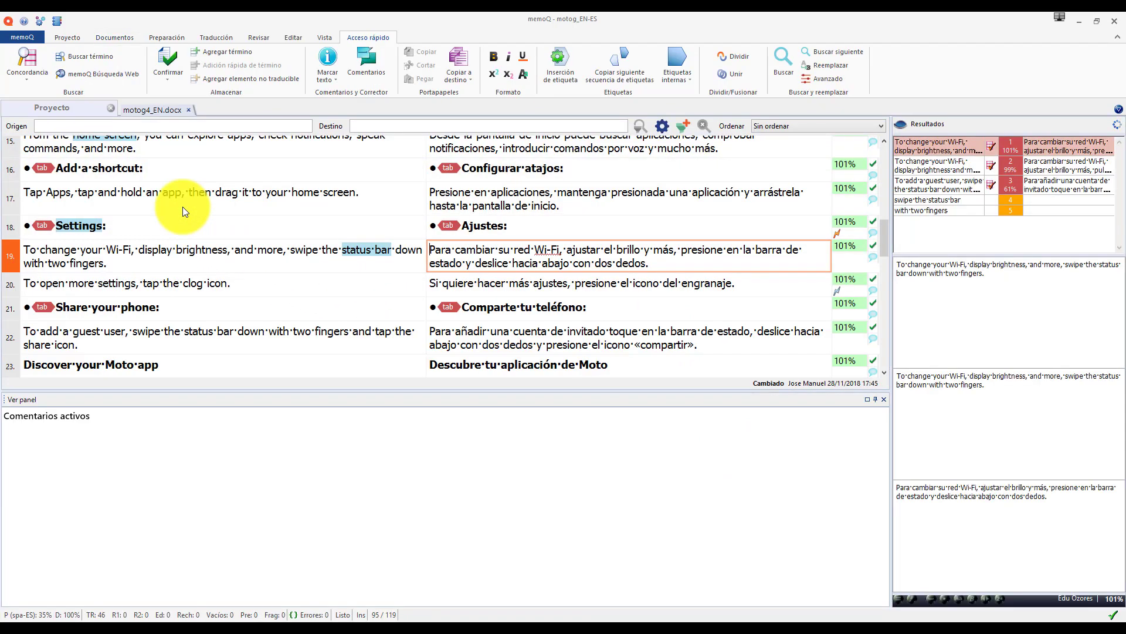
left_click_drag(884, 215, 874, 171)
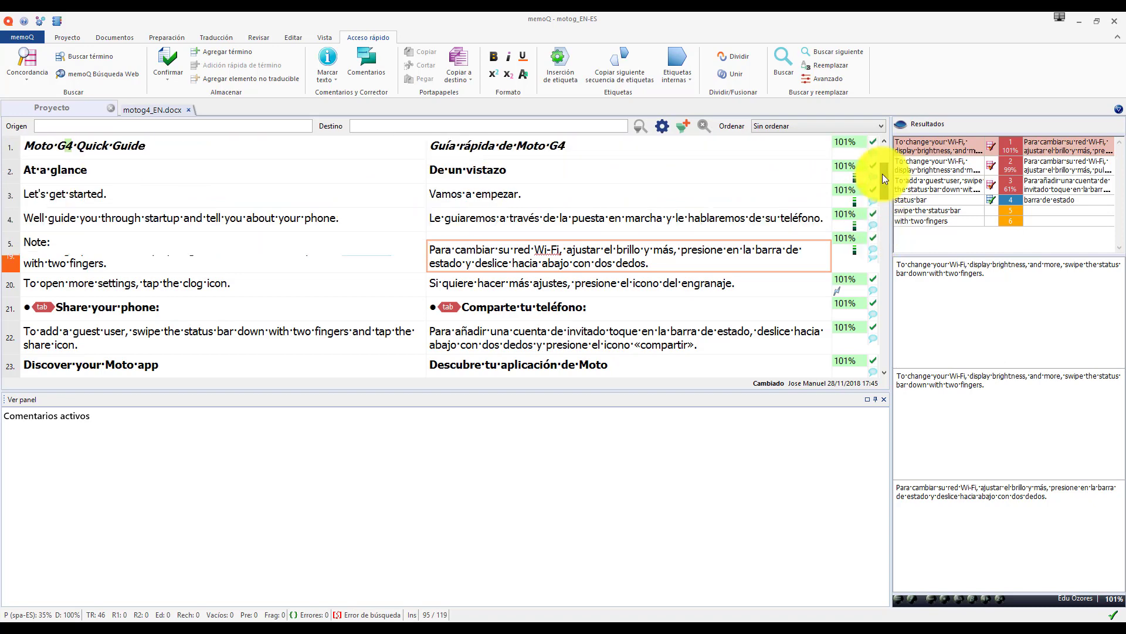
scroll(683, 323, "down", 2)
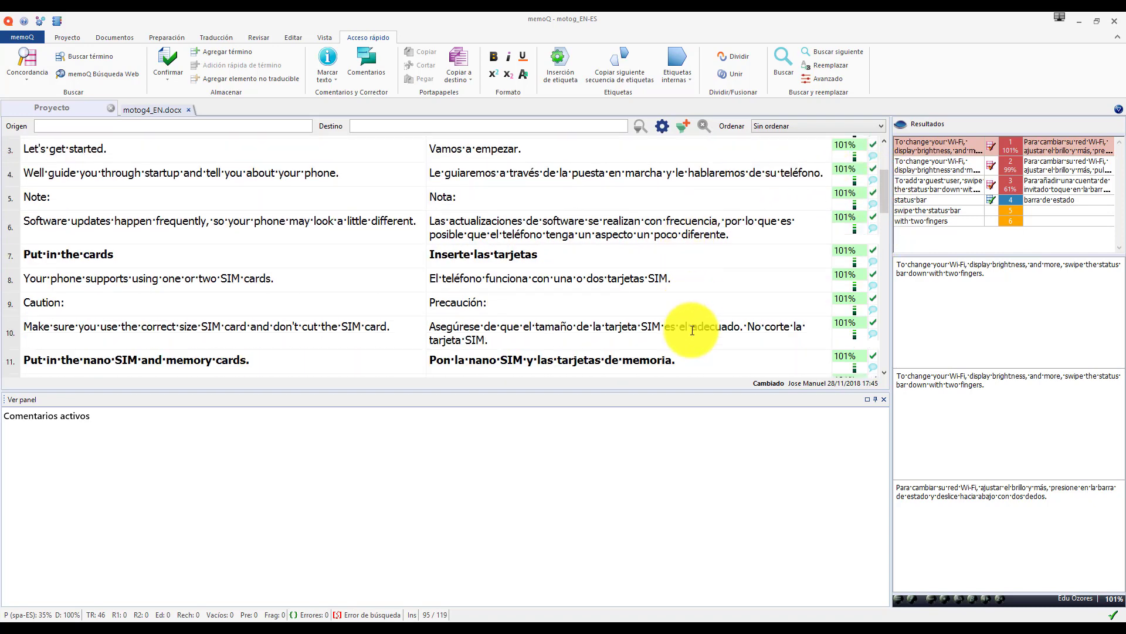
left_click(697, 278)
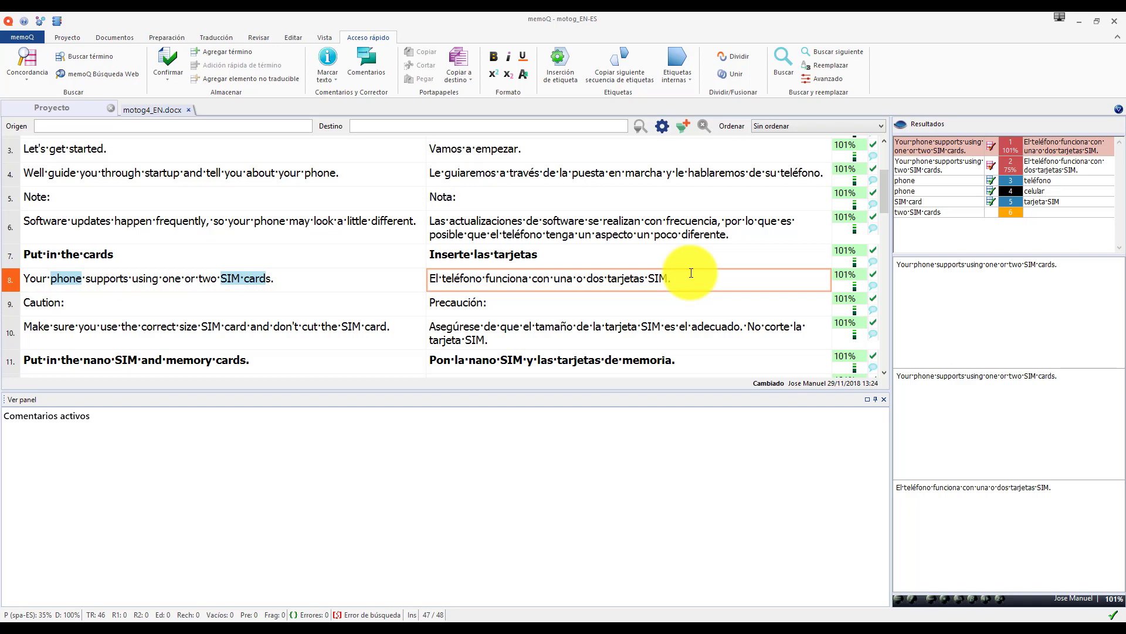
Step: Replace "teléfono" with the forbidden term "celular" in segment 8's translation and confirm the segment
double_click(448, 277)
type("celul")
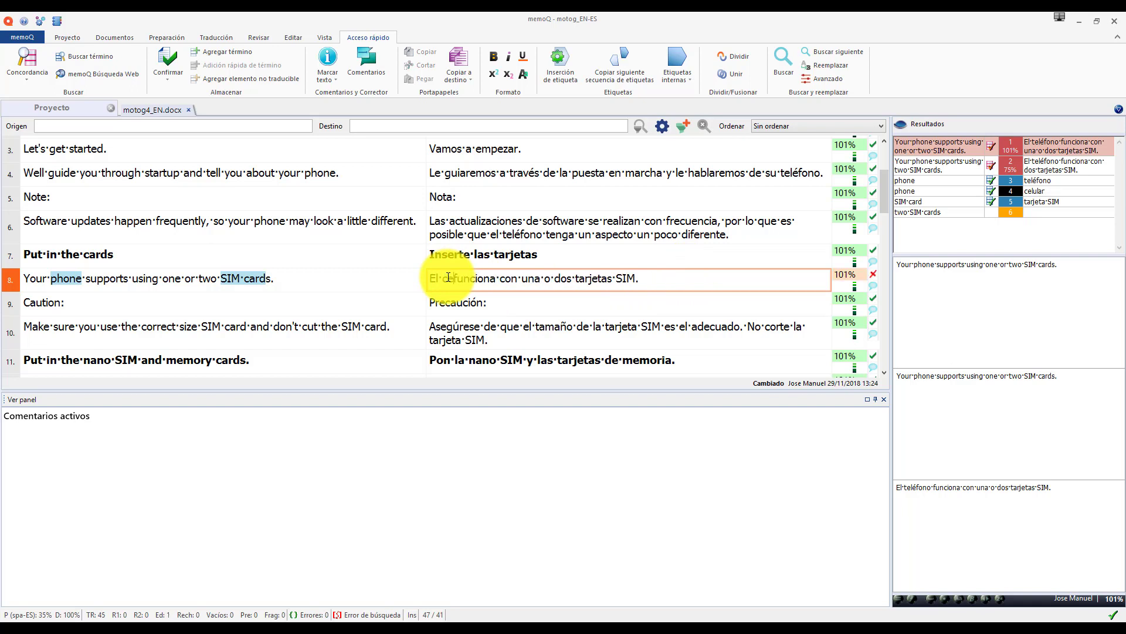
type("ar")
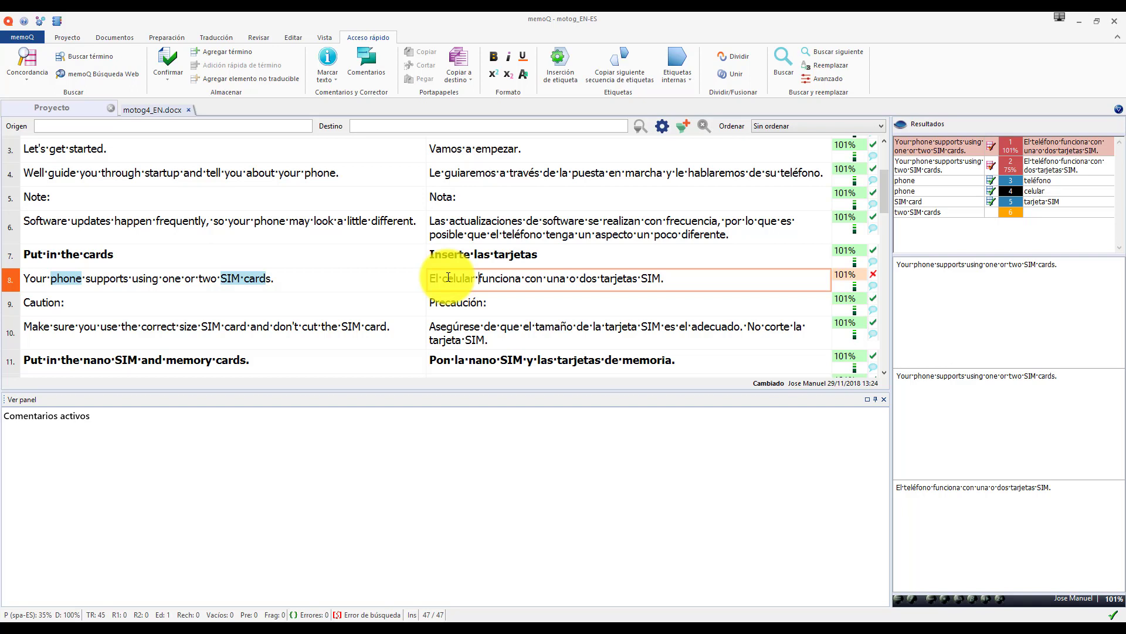
left_click(919, 191)
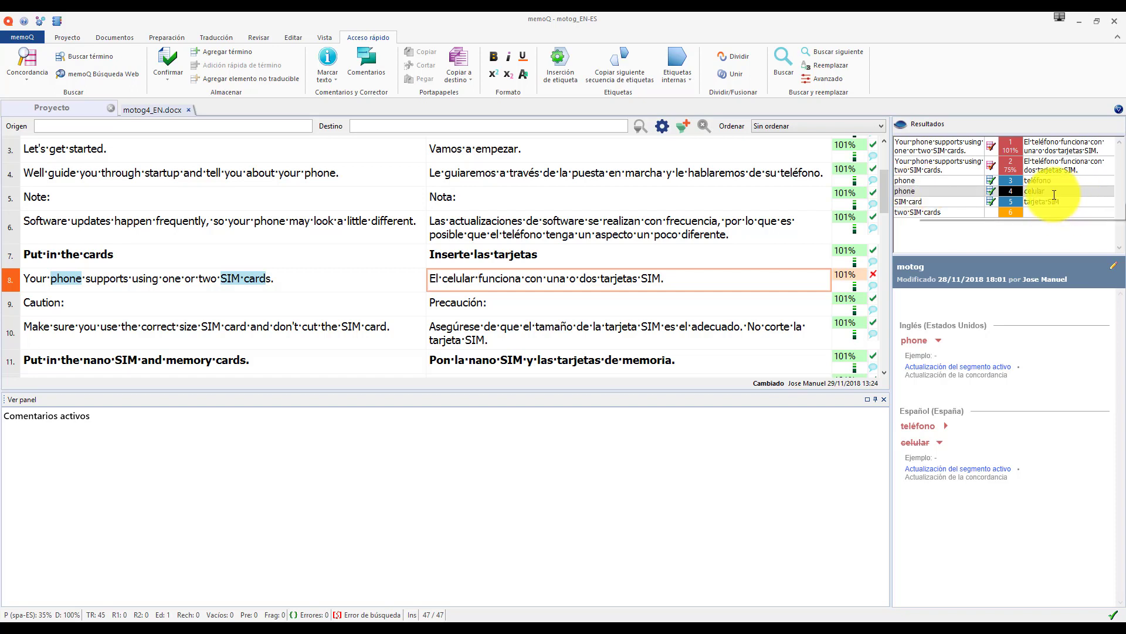
left_click(704, 277)
key("ctrl+Return")
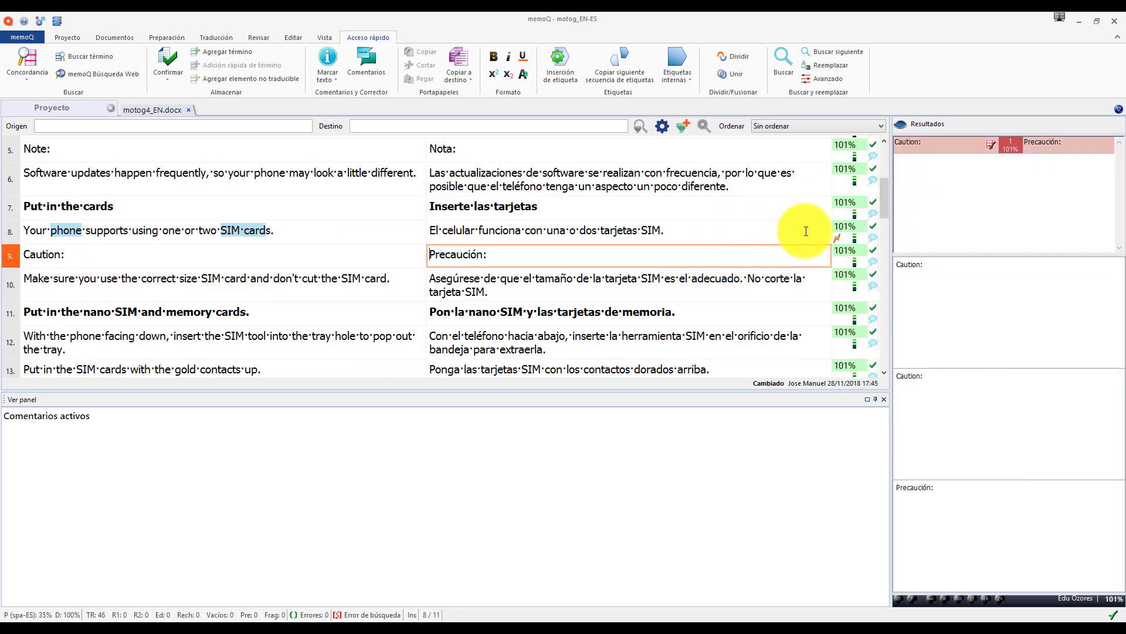
Step: Open the list of quality warnings for segment 8, read its terminology warnings and close it
mouse_move(830, 240)
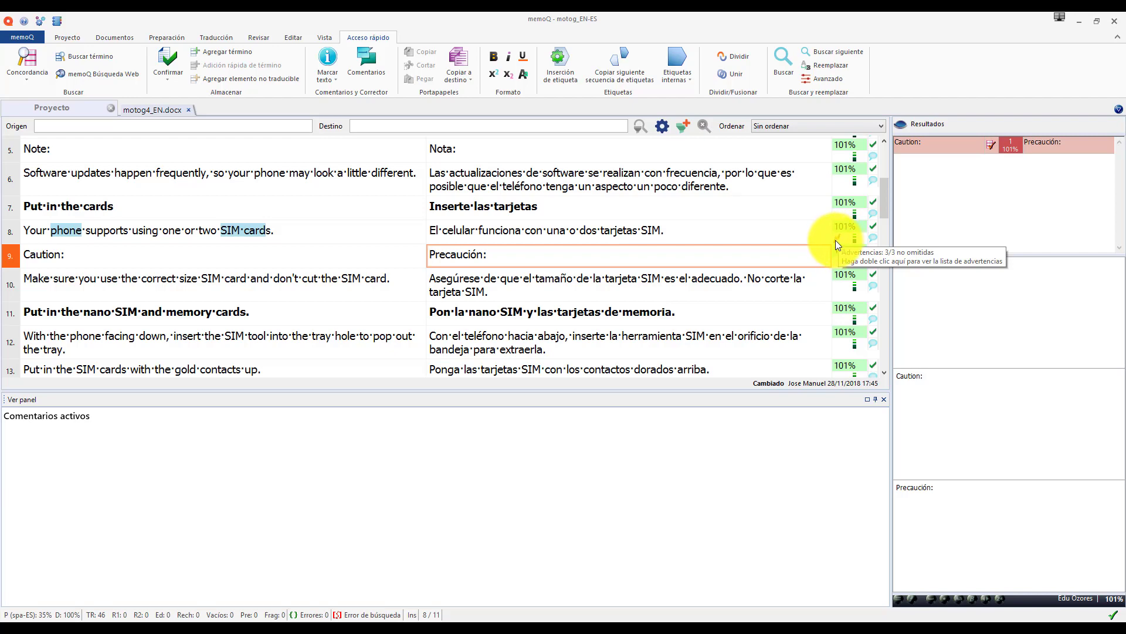
double_click(835, 242)
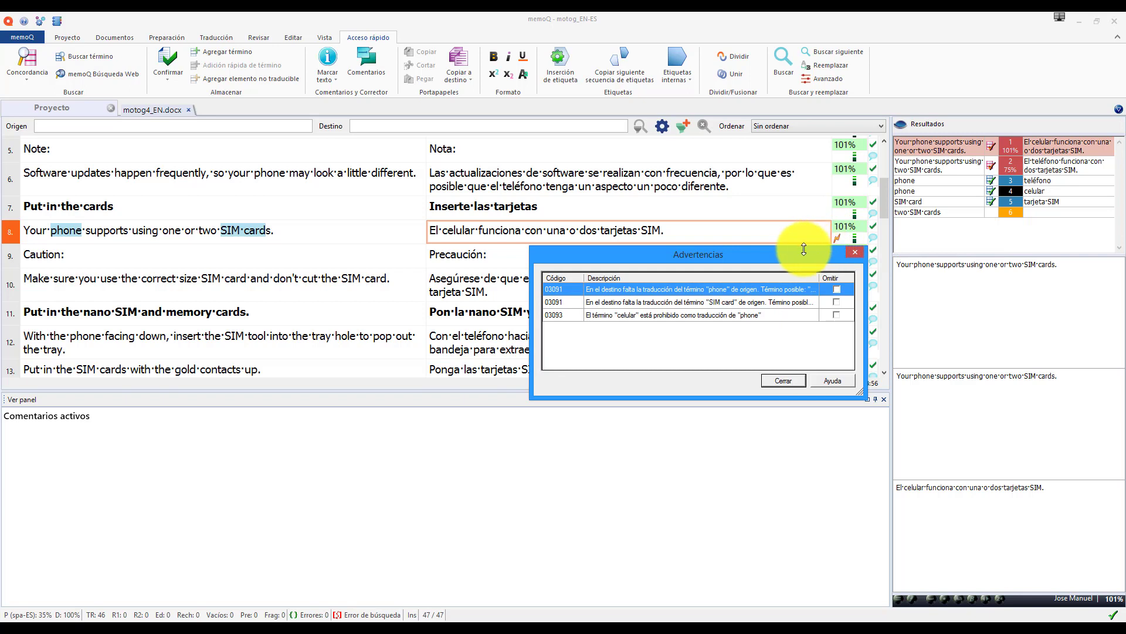
left_click_drag(668, 252, 565, 259)
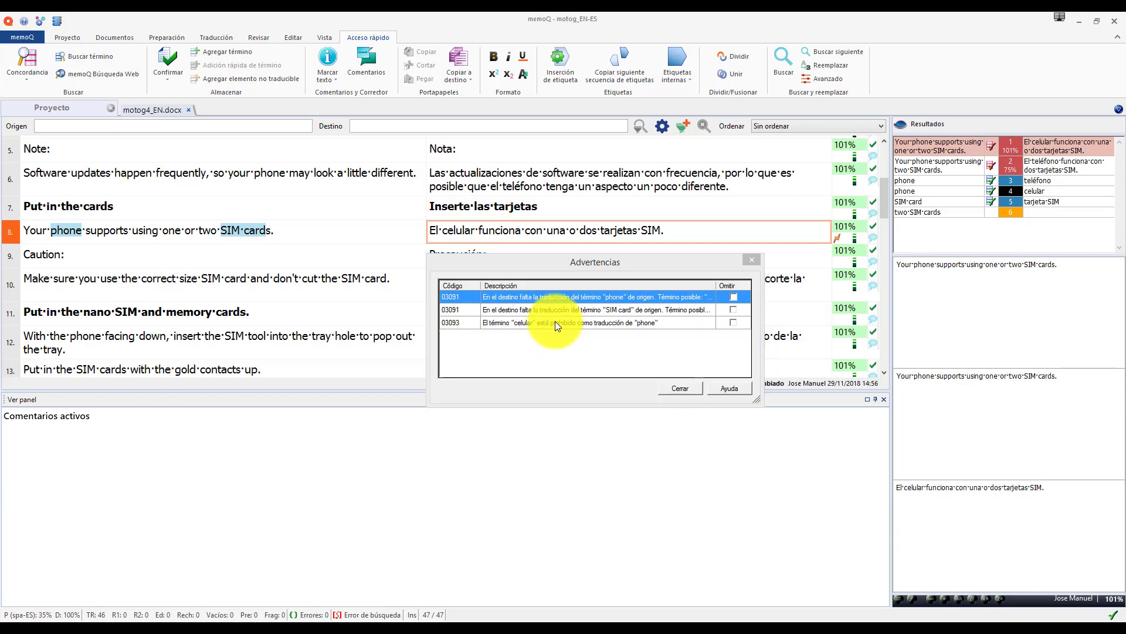
left_click(679, 389)
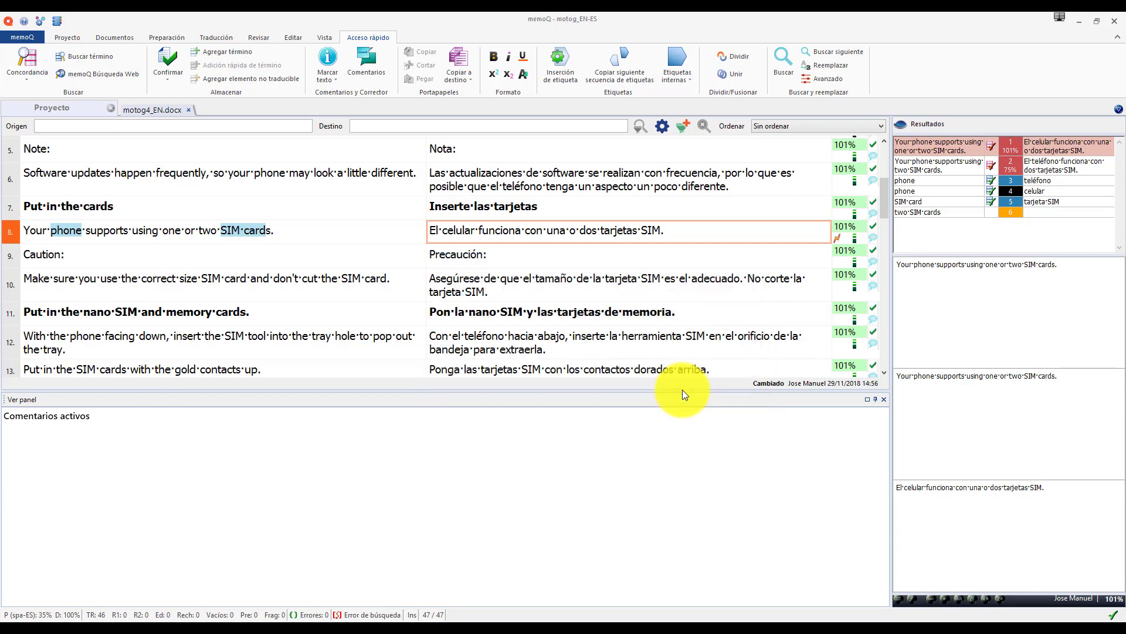
Step: Replace "celular" with the correctly spelled "teléfono" in segment 8's translation and confirm the segment
double_click(460, 234)
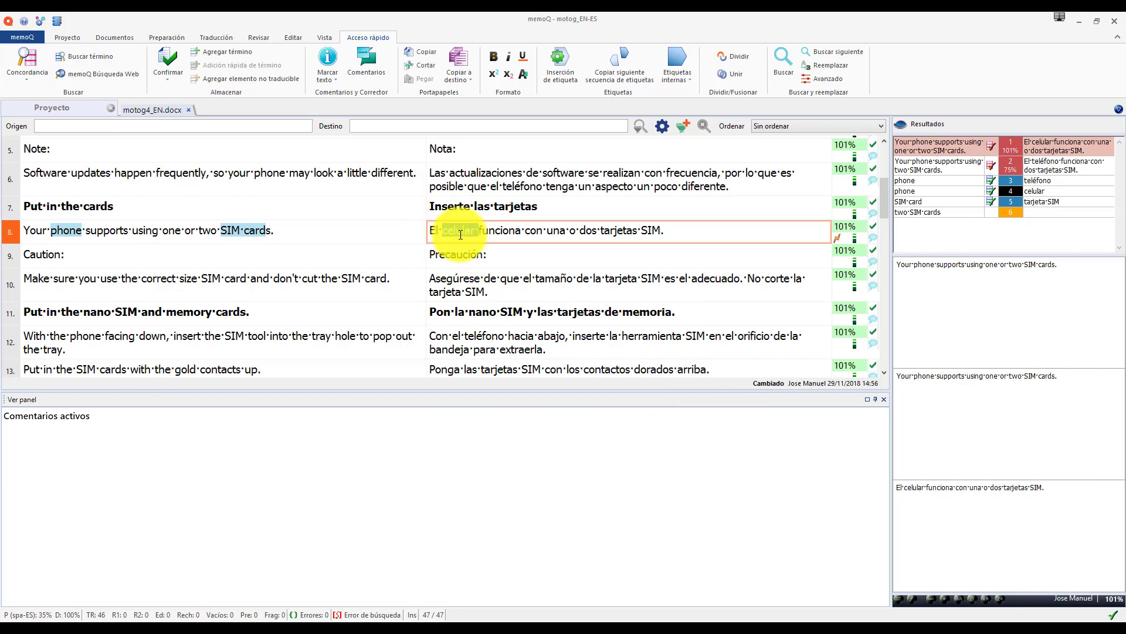
type("teléfono funci")
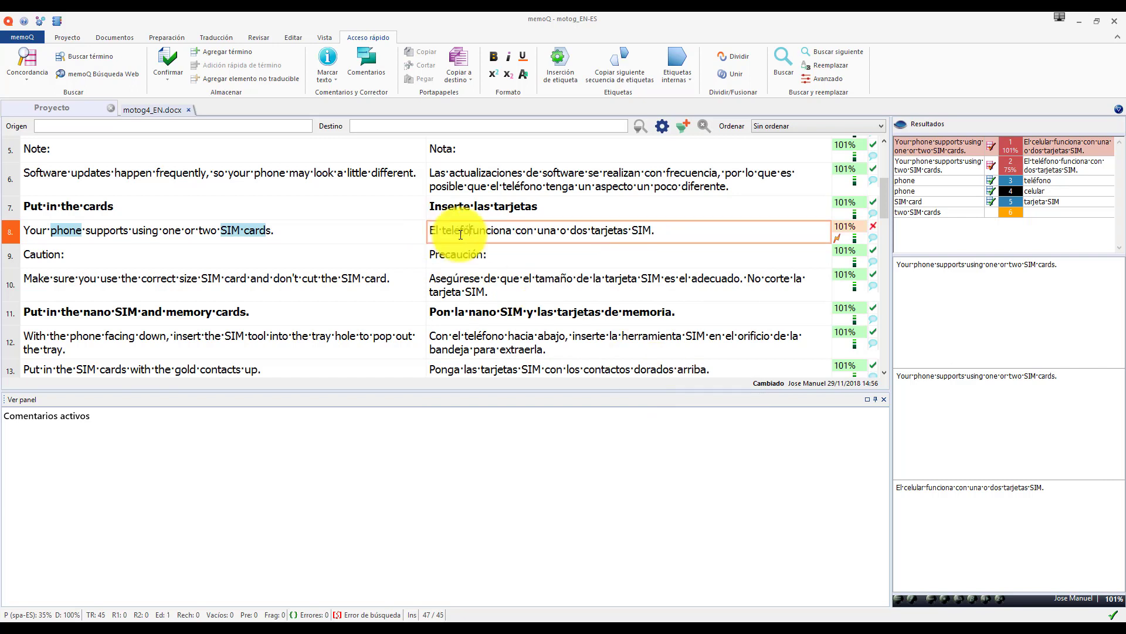
type("ona co")
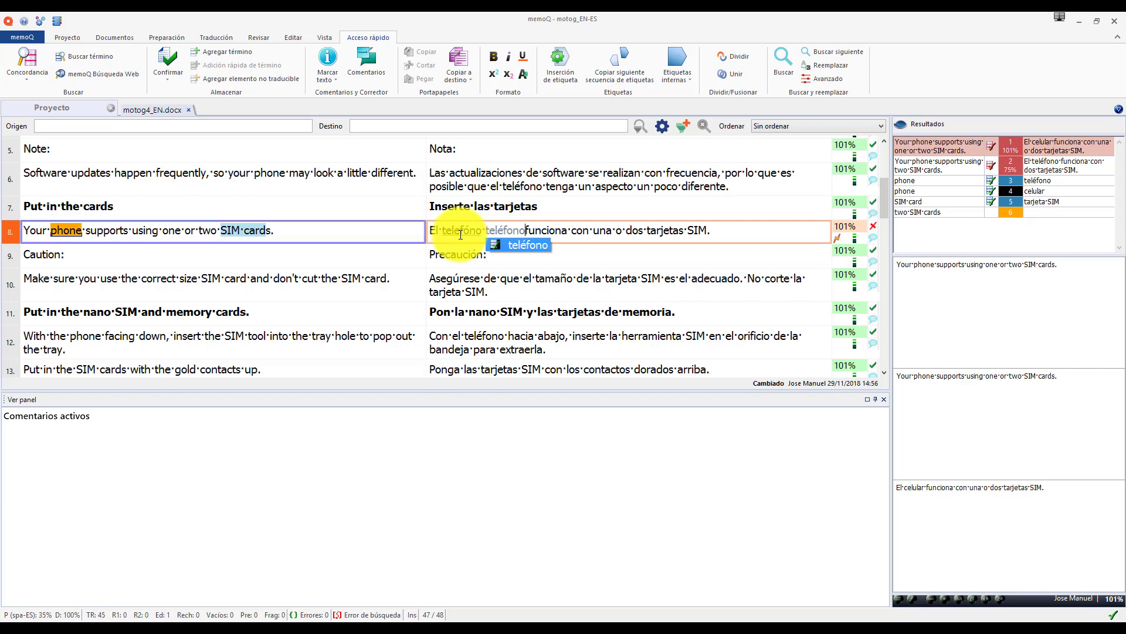
right_click(460, 228)
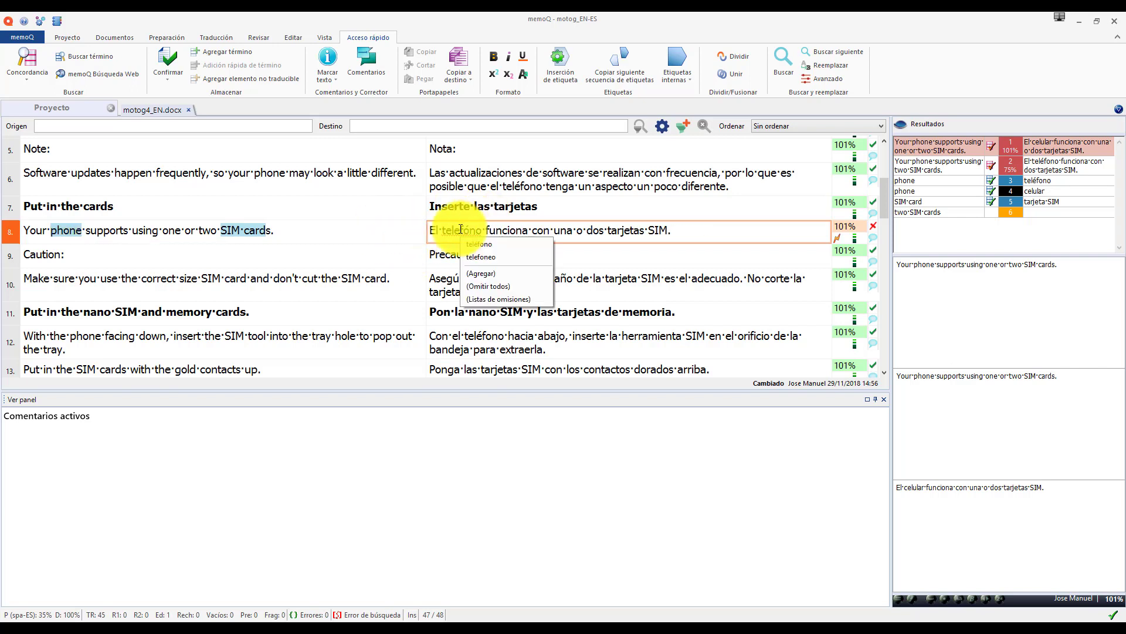
left_click(488, 243)
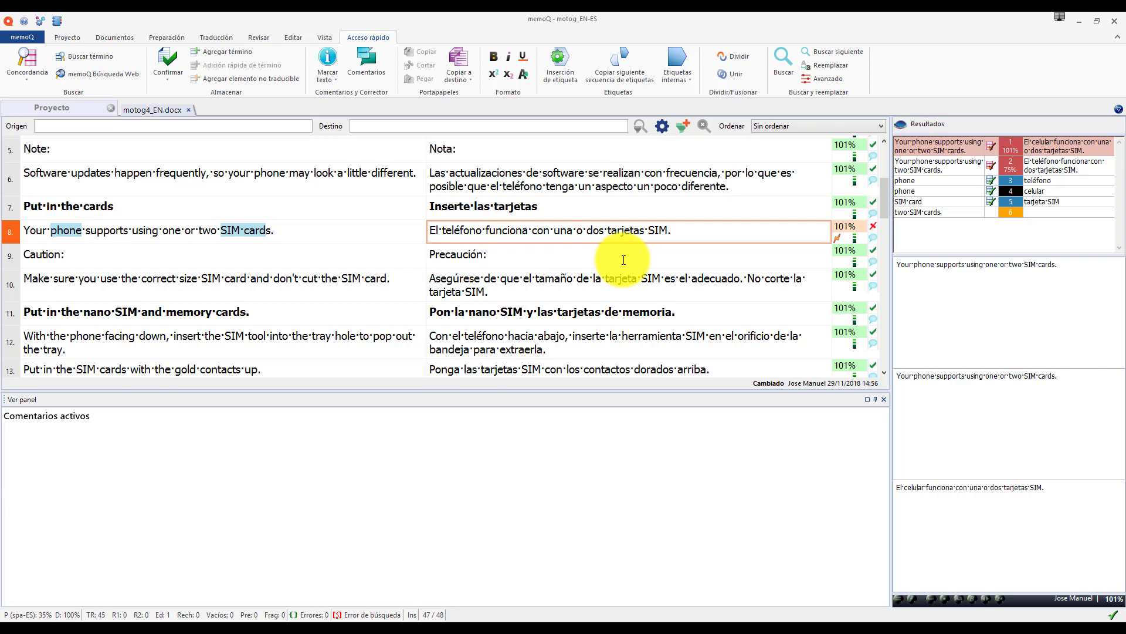
key("ctrl+Return")
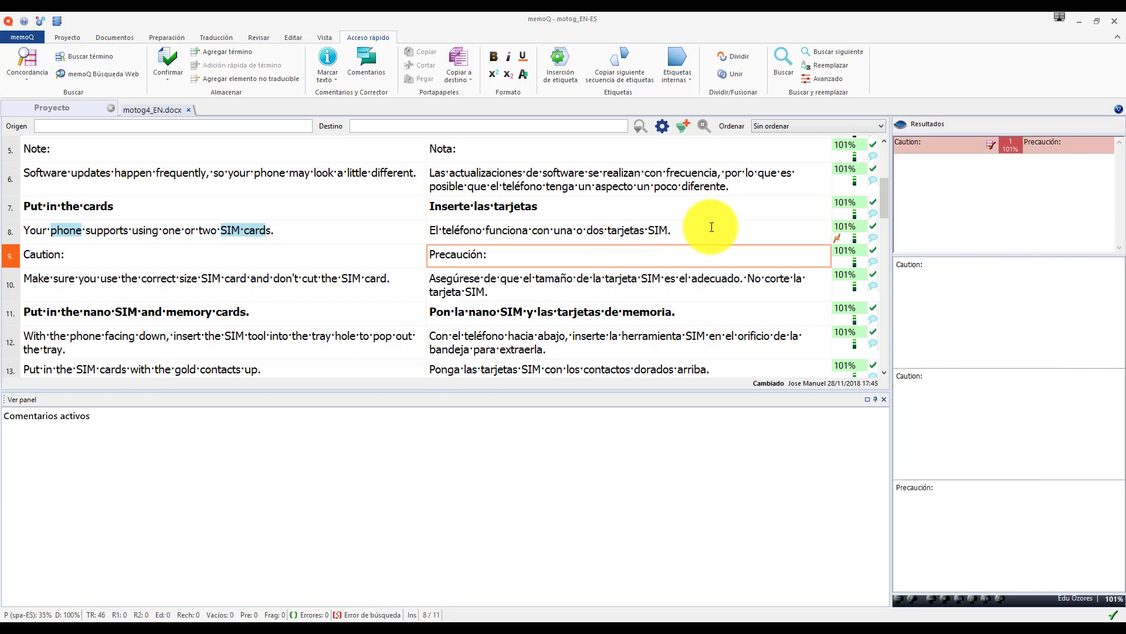
Step: Check segment 8's quality warnings again after the terminology correction and close the list
double_click(836, 237)
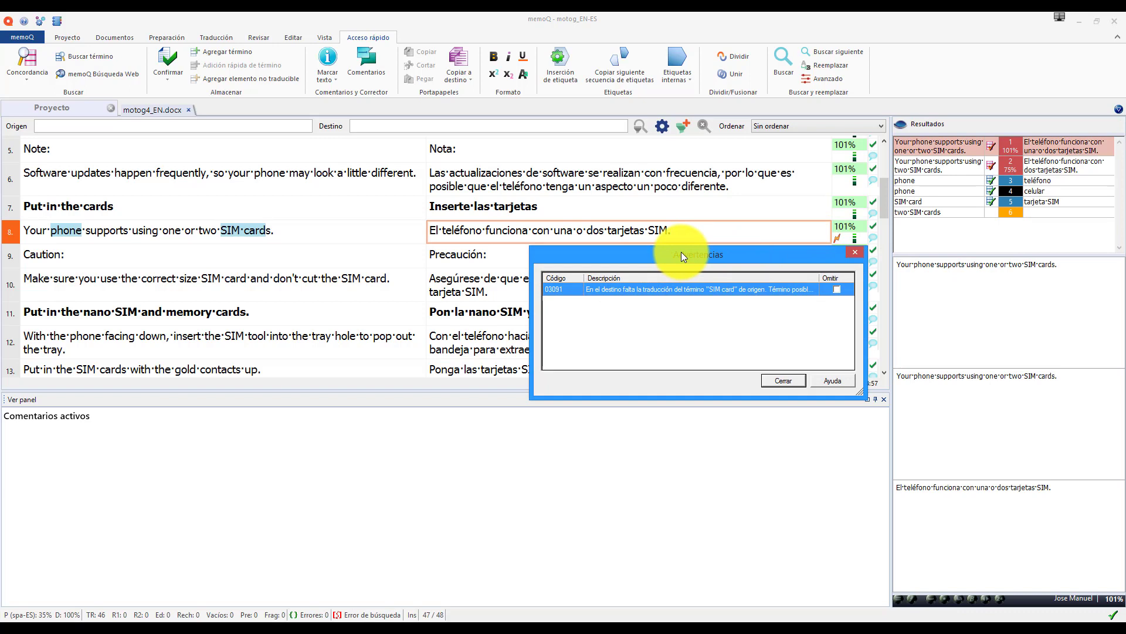
left_click(855, 252)
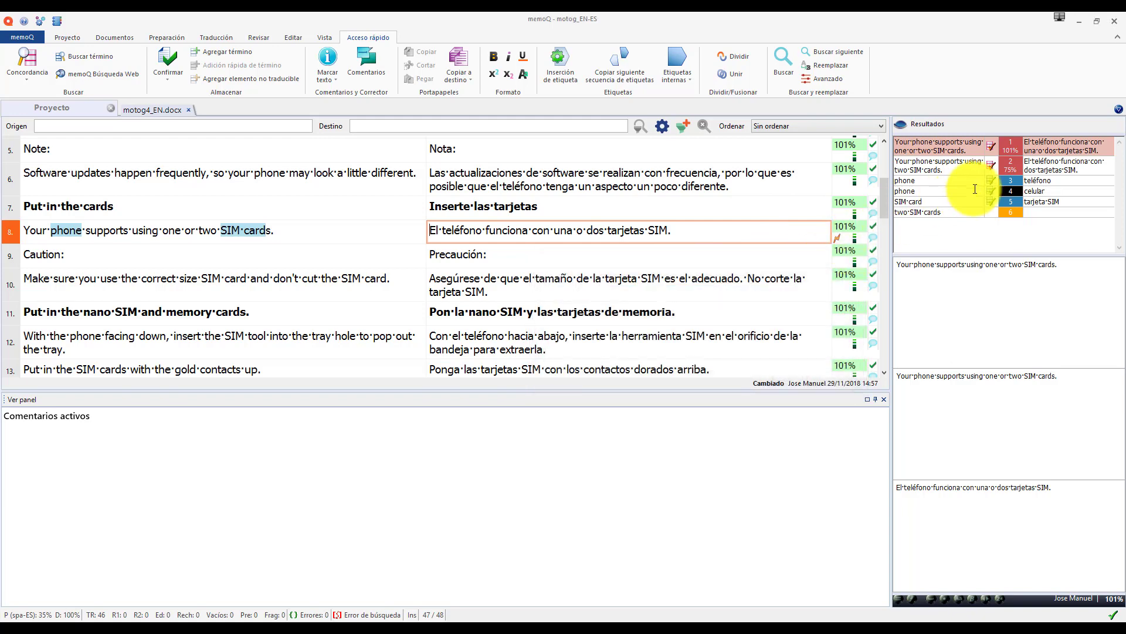
Step: View the details of the "SIM card" term match and open the project's motog term base for editing
left_click(1032, 200)
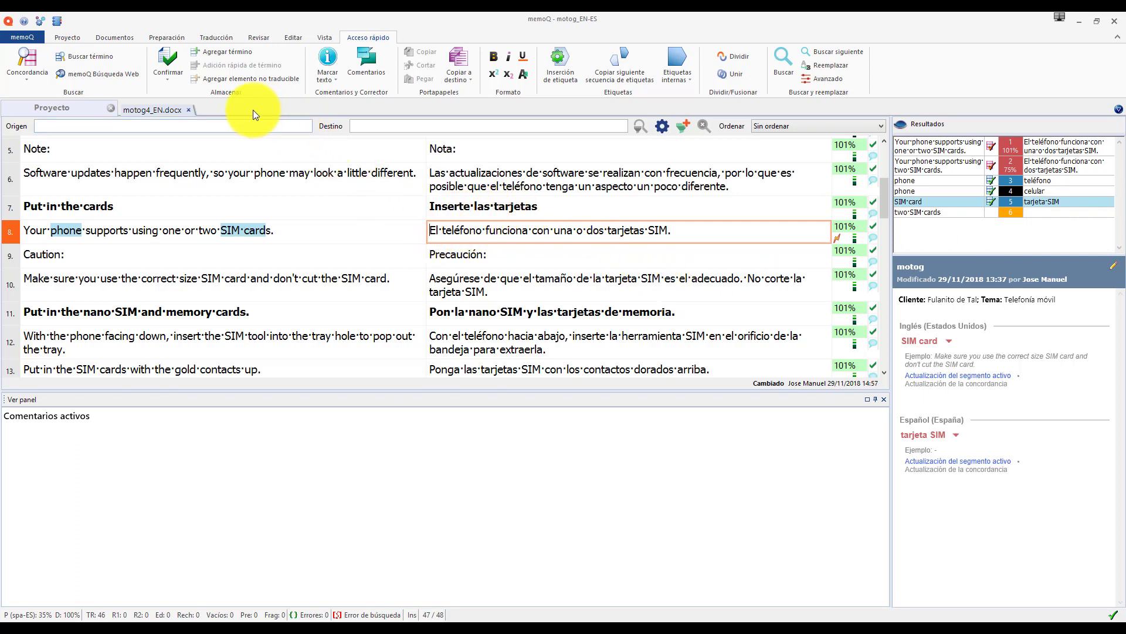
left_click(183, 107)
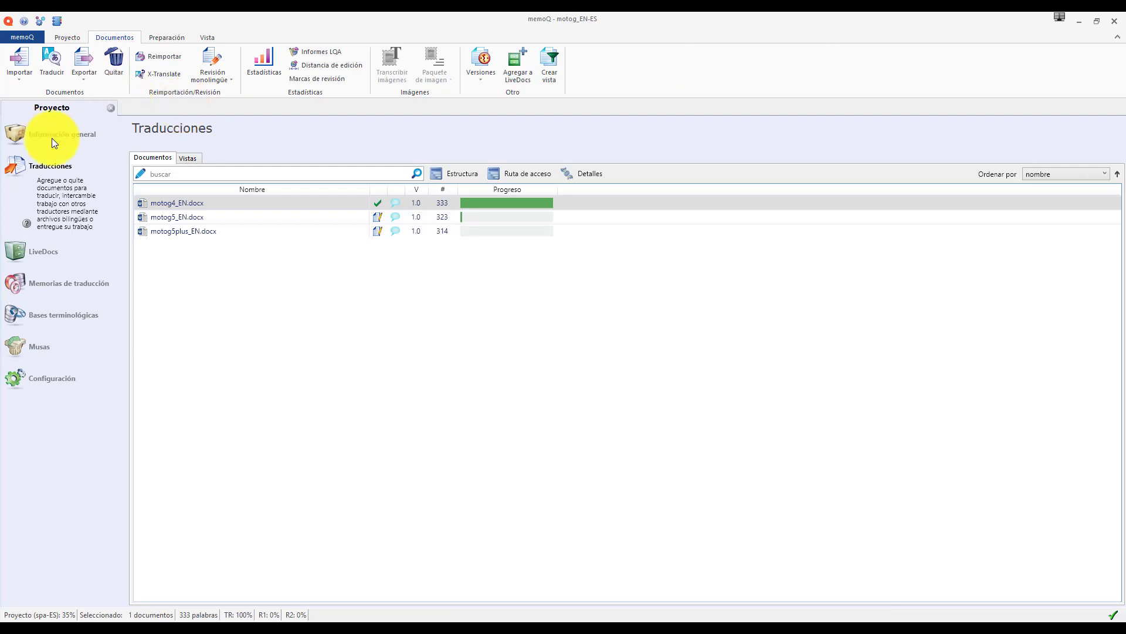
left_click(55, 311)
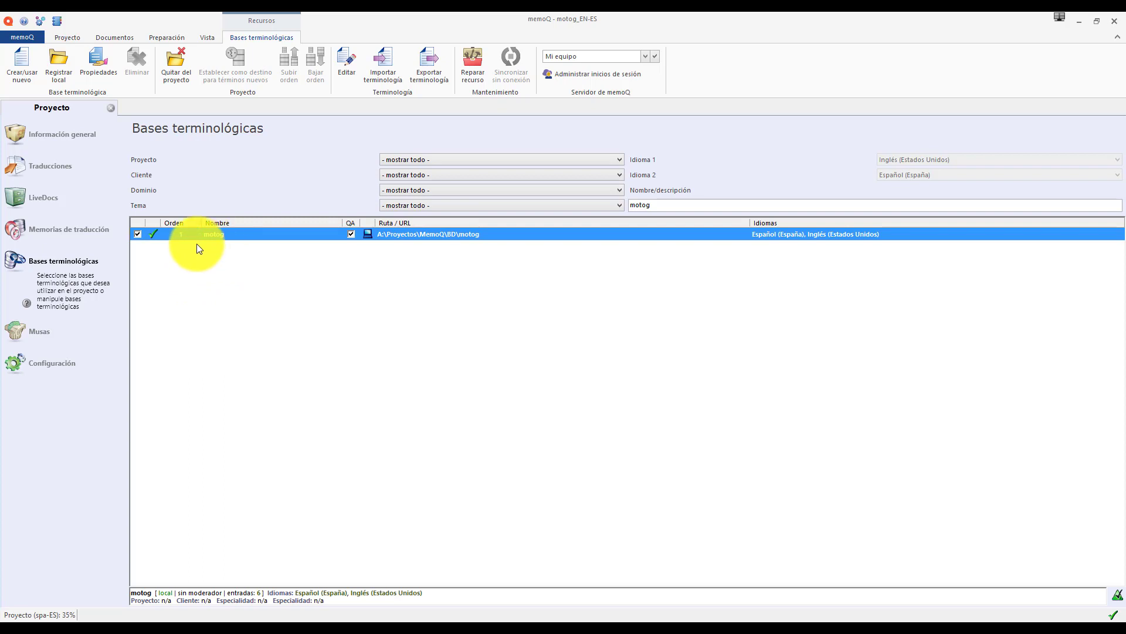
right_click(221, 235)
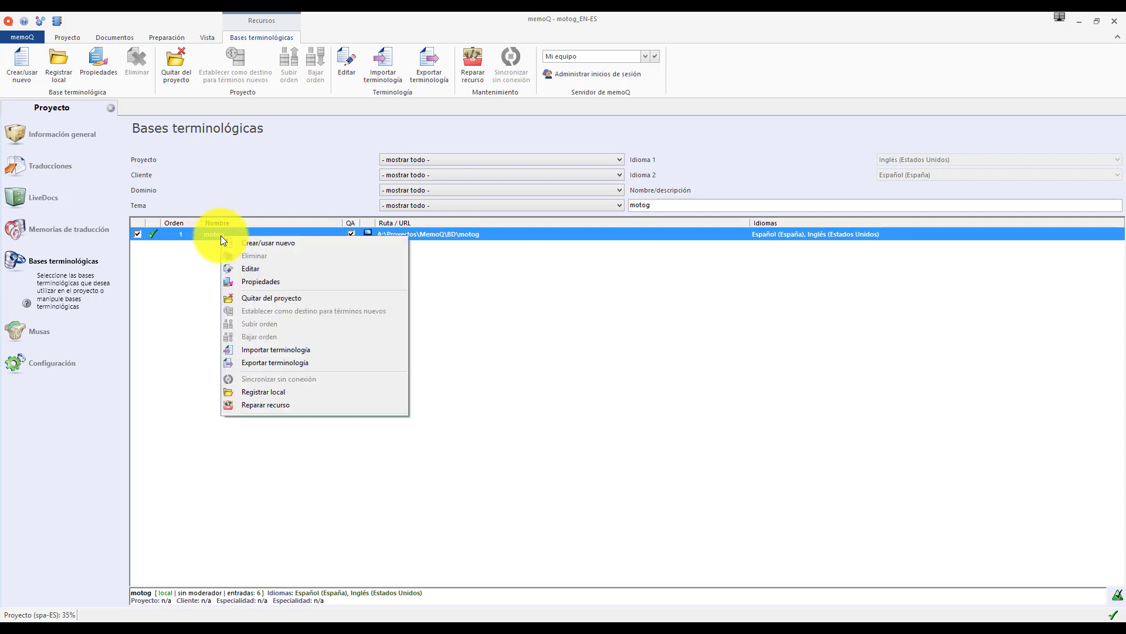
left_click(285, 271)
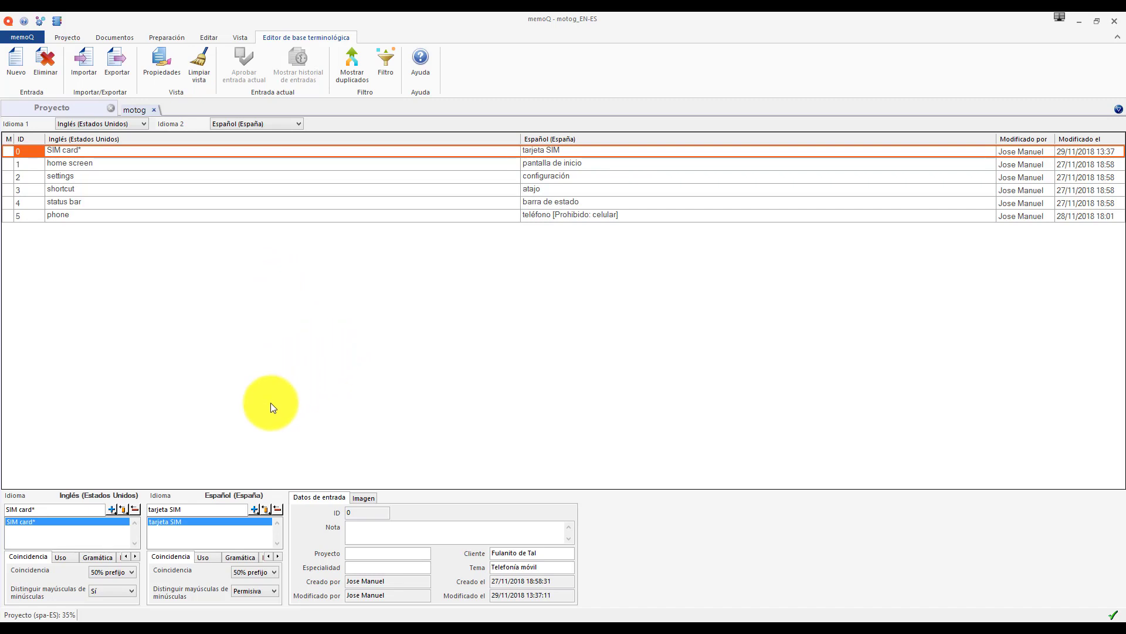
Step: Remove the asterisk from the English term "SIM card", save the term, and set its matching to Personalizado, accepting the wildcard notice
left_click(37, 510)
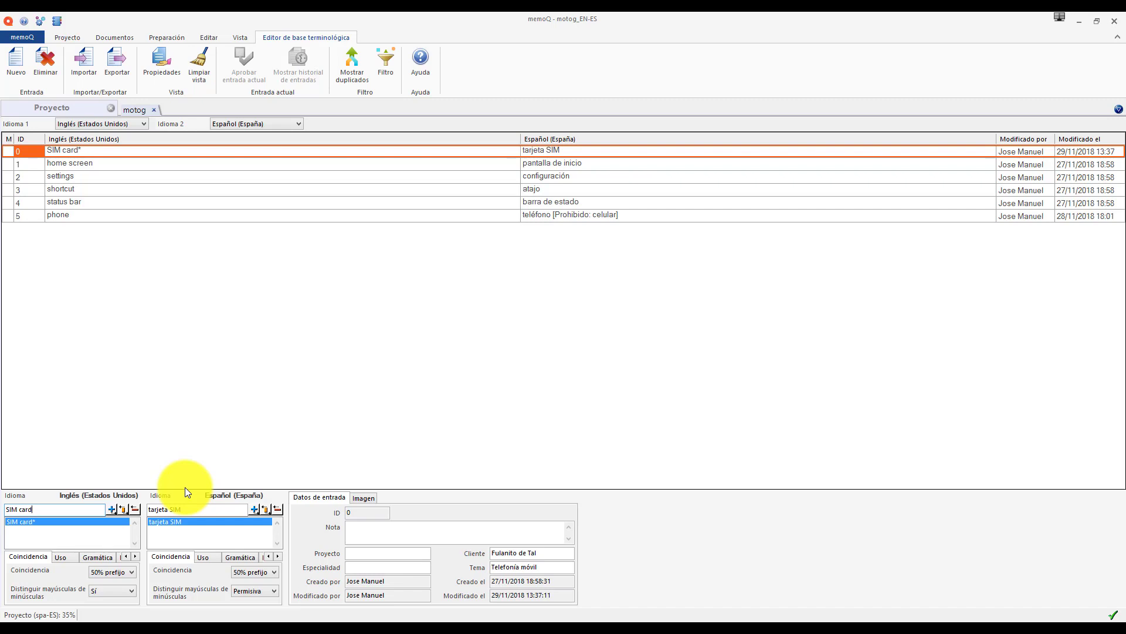
left_click(122, 510)
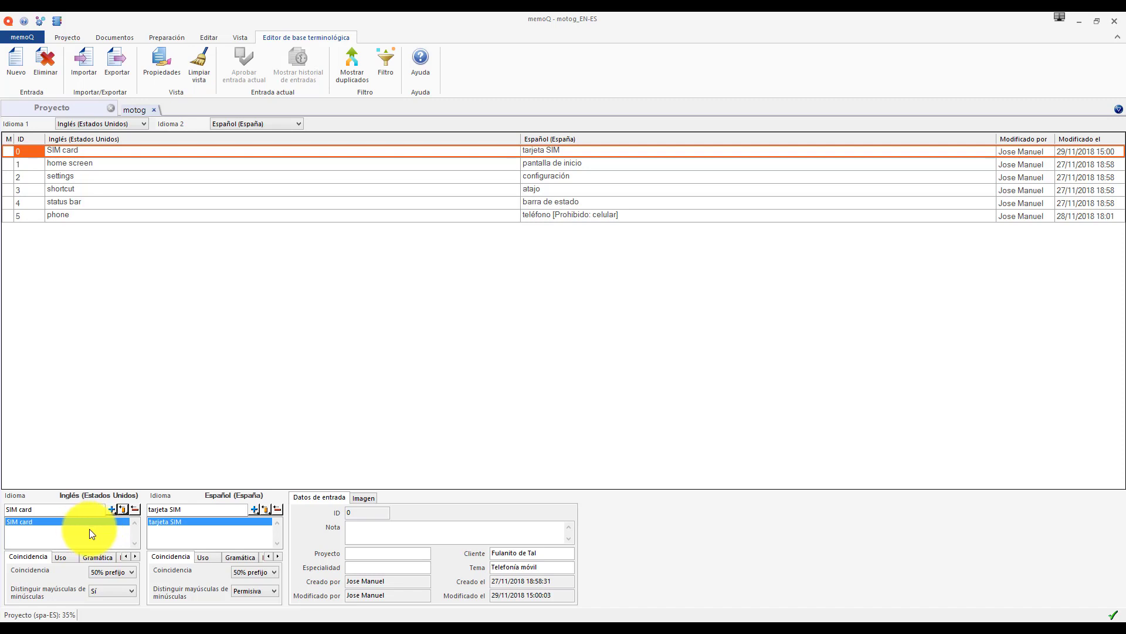
left_click(132, 573)
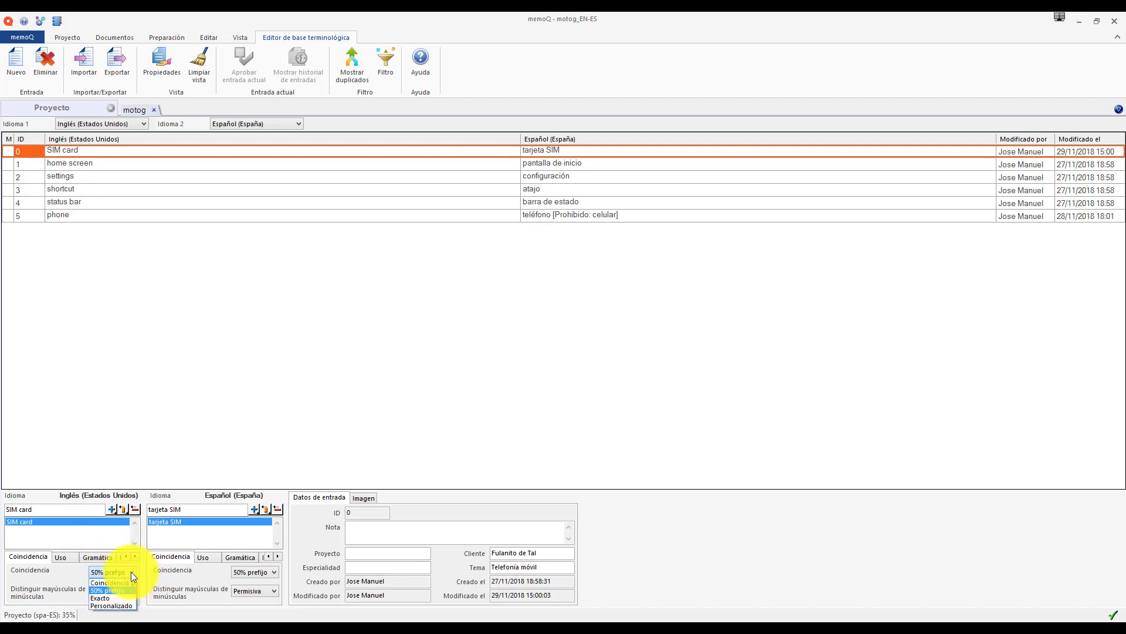
left_click(129, 572)
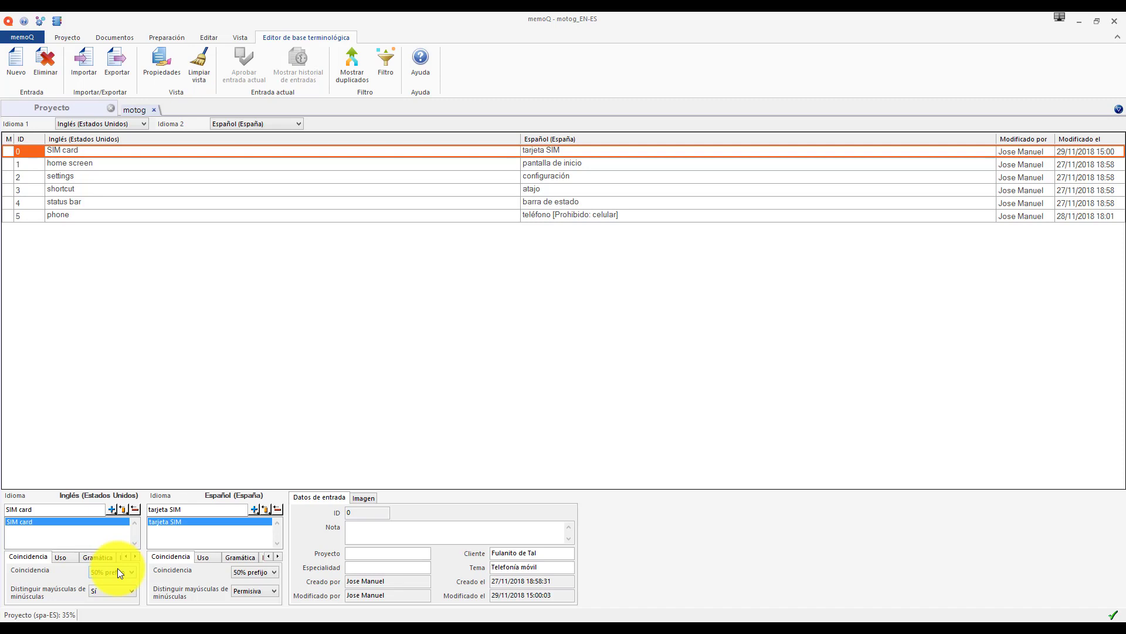
left_click(118, 570)
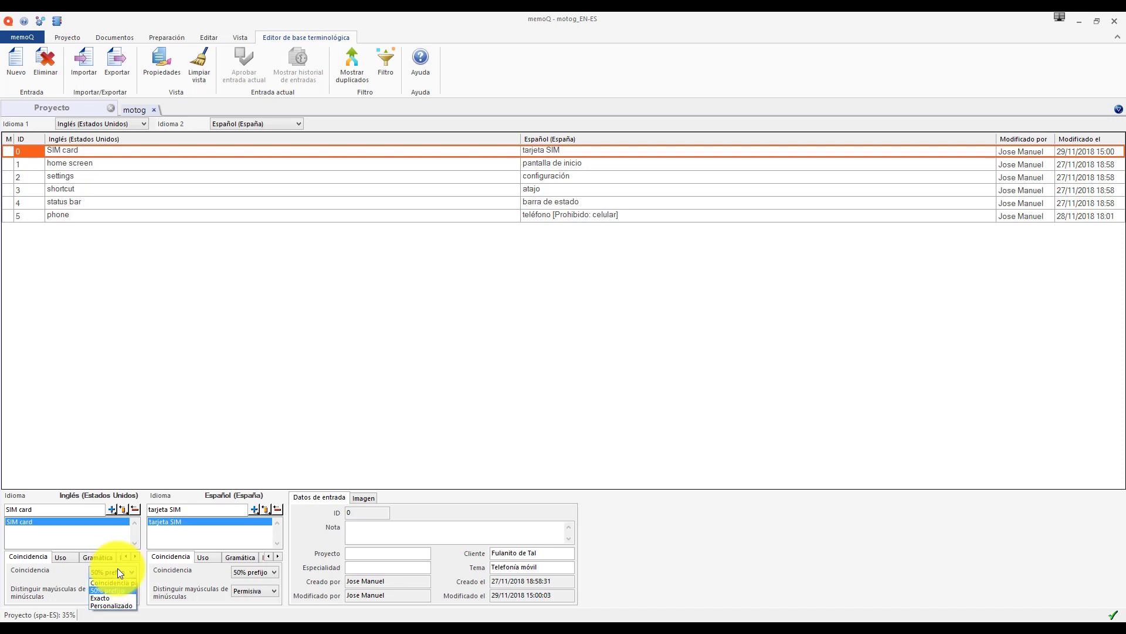
left_click(121, 605)
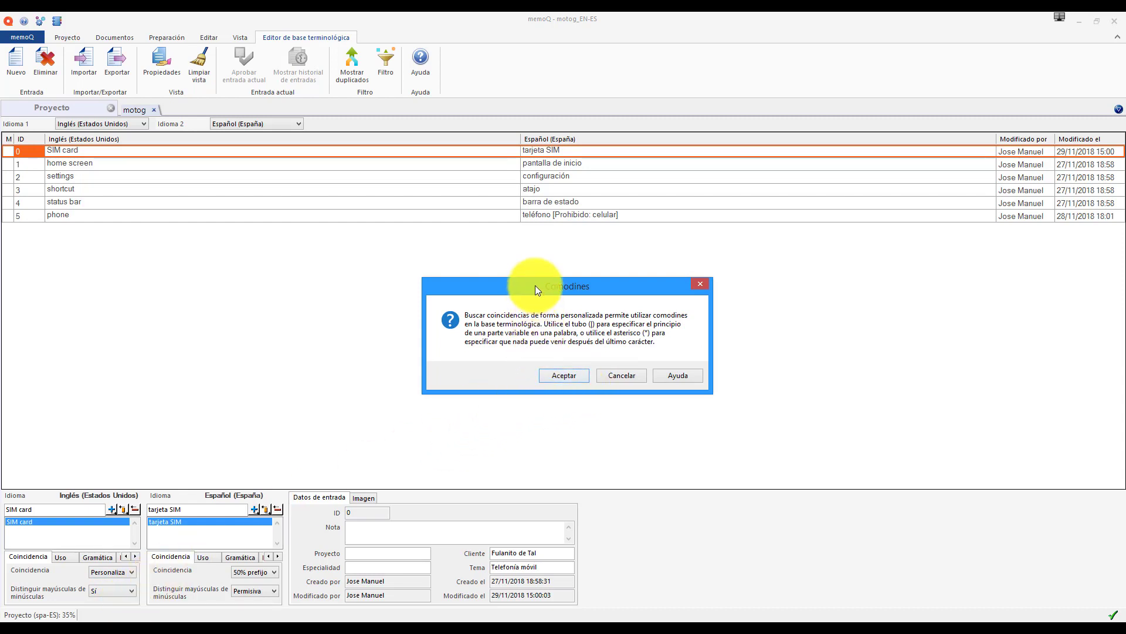
left_click(564, 374)
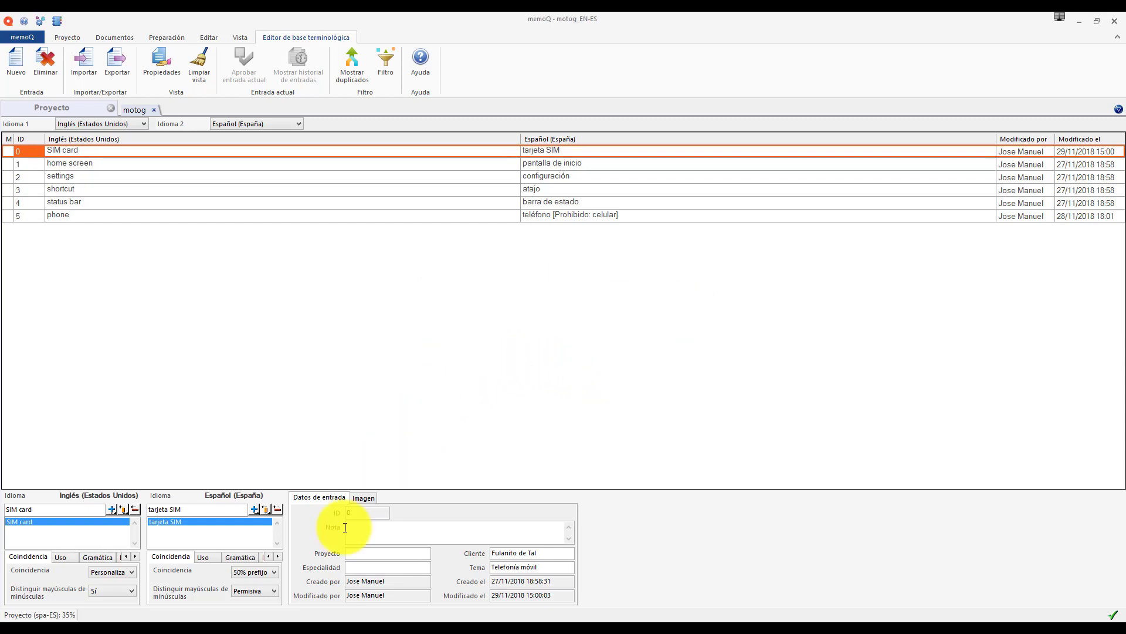
Step: Set the matching of the Spanish term "tarjeta SIM" to Personalizado and accept the wildcard notice
left_click(266, 571)
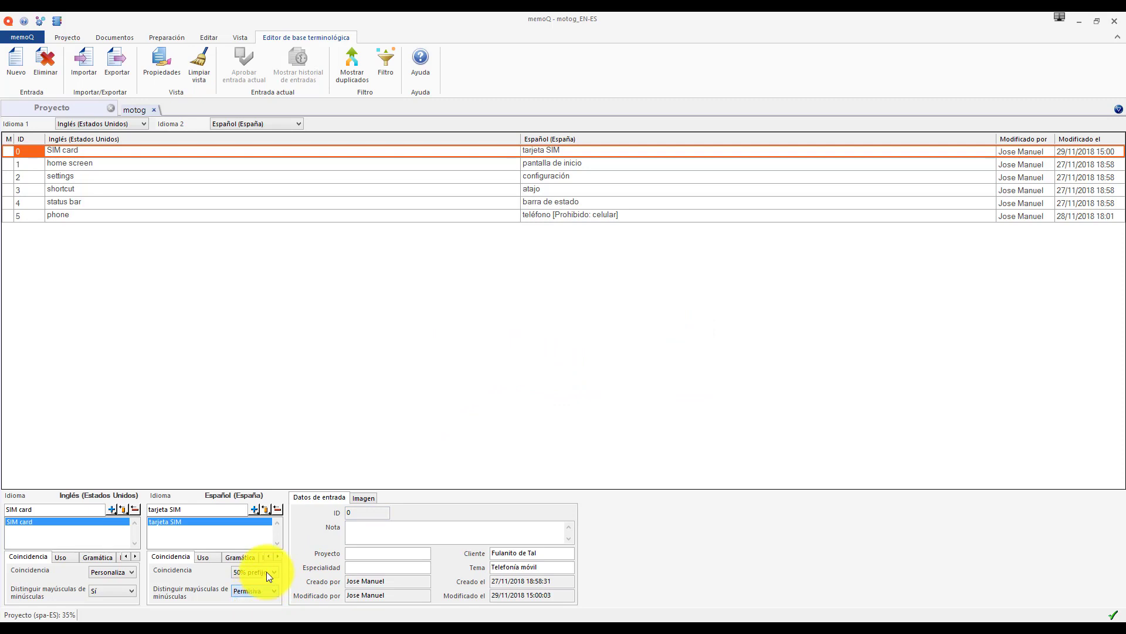
left_click(267, 571)
left_click(266, 604)
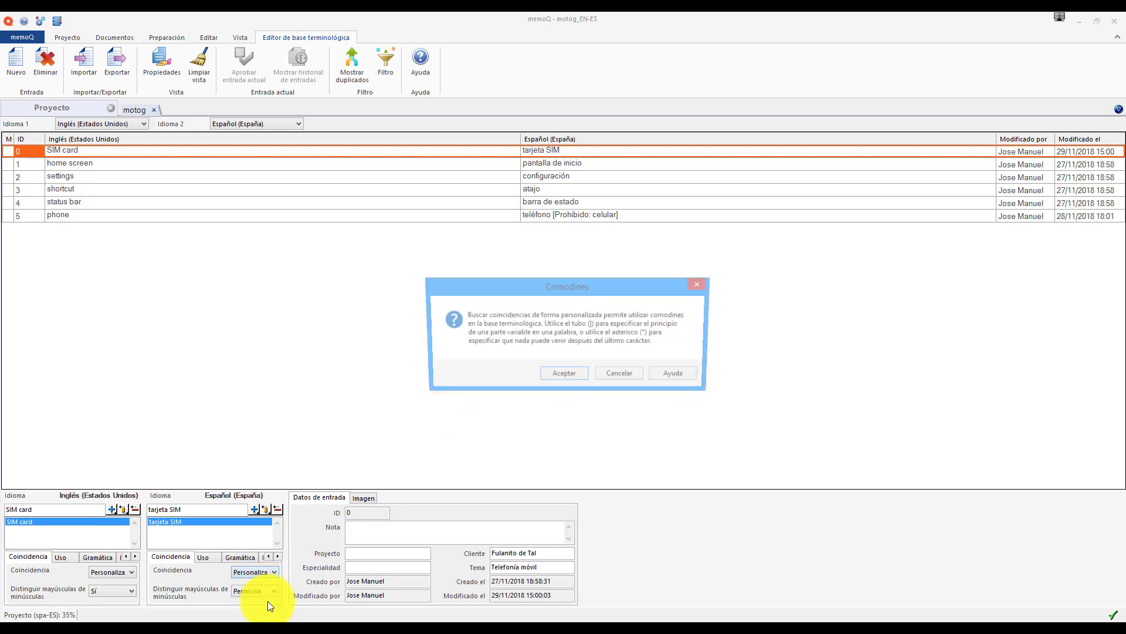
left_click(554, 374)
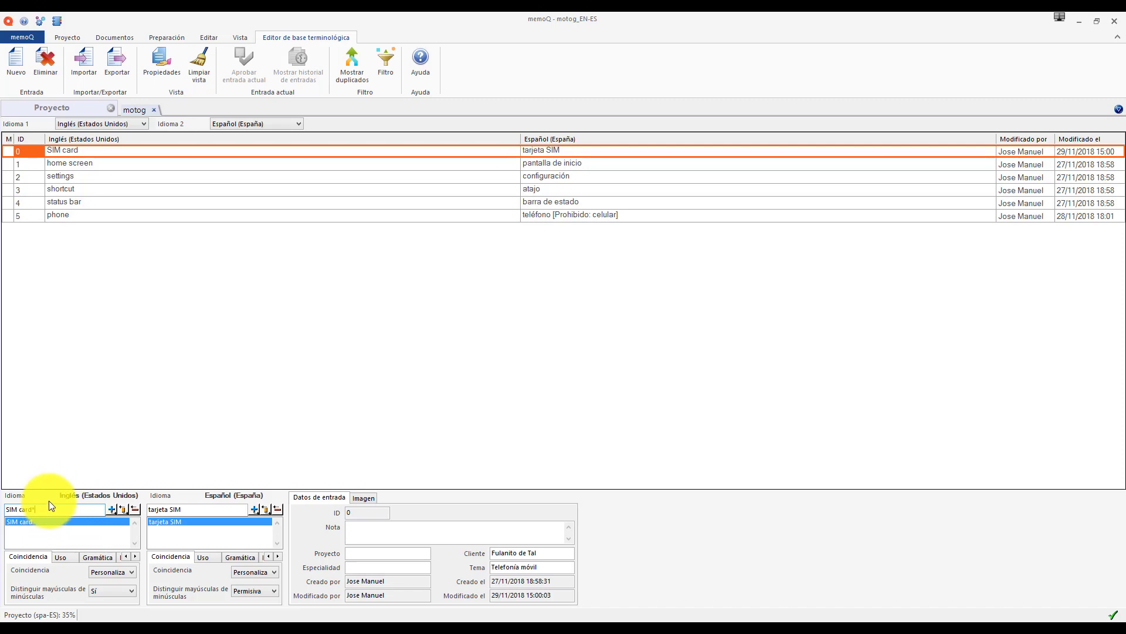
Step: Add wildcards to the entry, updating the English term to "SIM card*" and the Spanish term to "tarjeta* SIM"
left_click(122, 509)
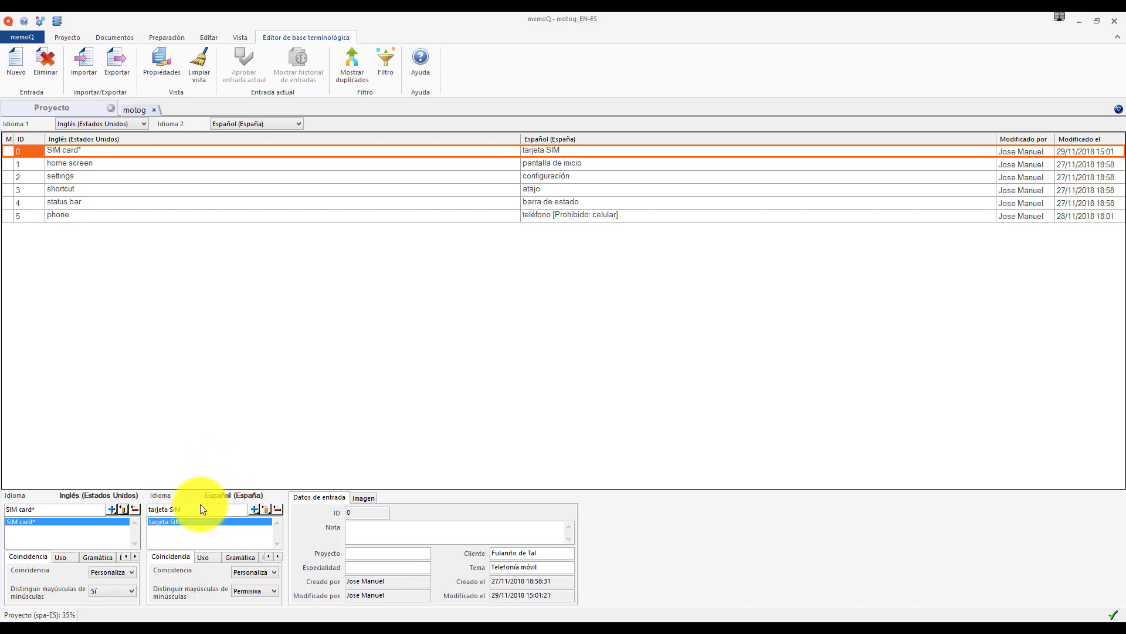
left_click(170, 508)
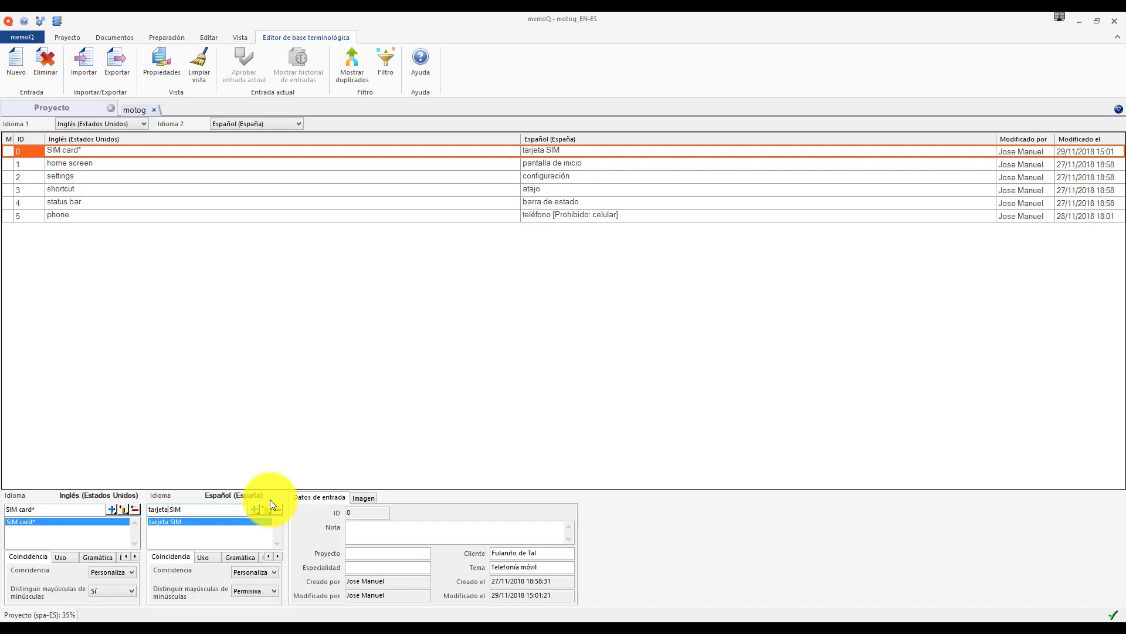
type("*")
left_click(266, 508)
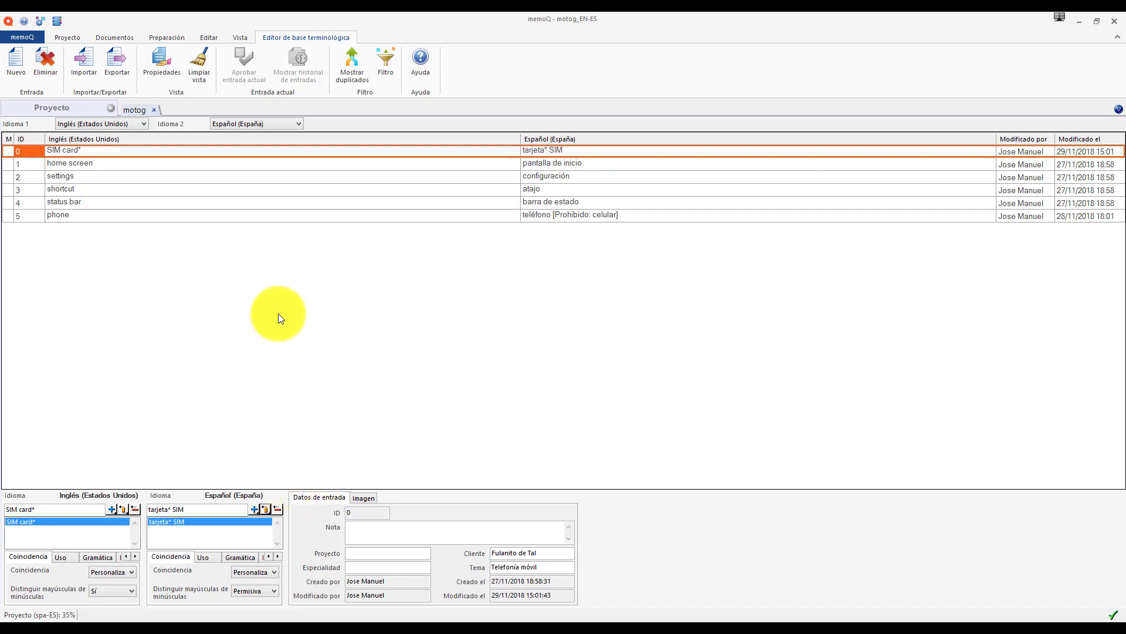
Step: Close the motog term base and reopen motog4_EN.docx from the project's translations
left_click(155, 109)
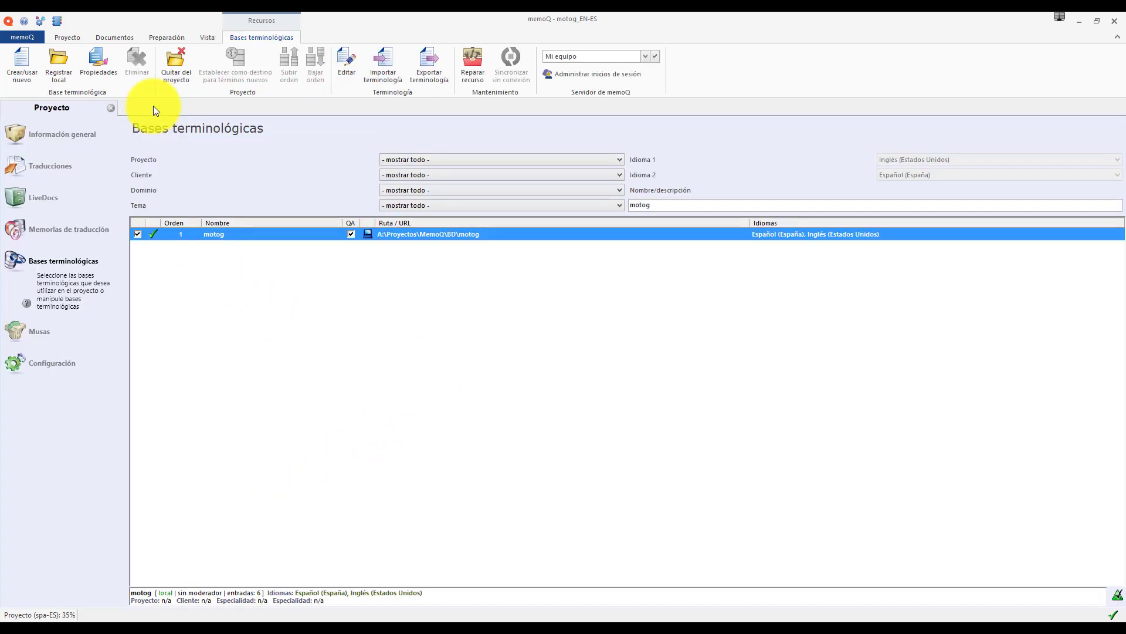
left_click(54, 167)
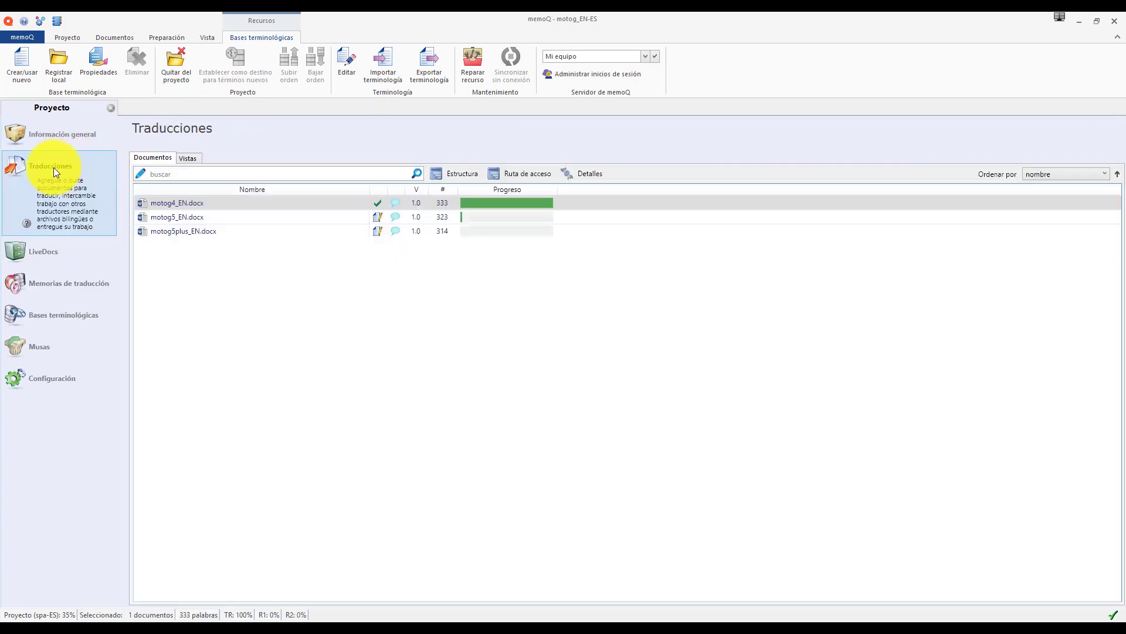
double_click(184, 202)
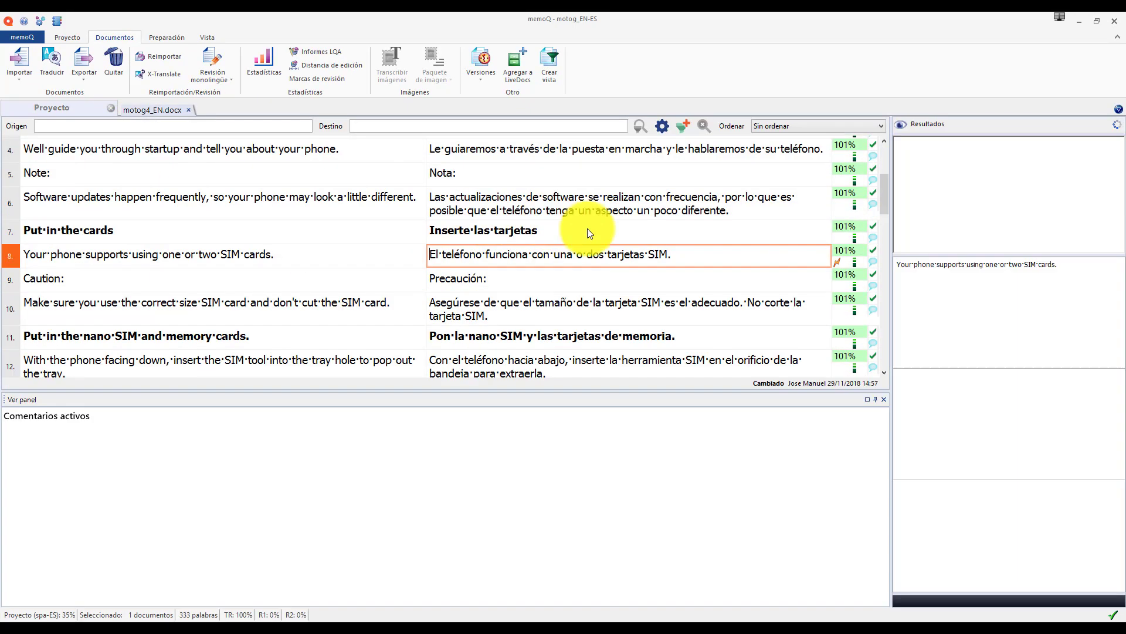
Step: Confirm segment 8's translation again to recheck its terminology, and return to that segment
left_click(704, 256)
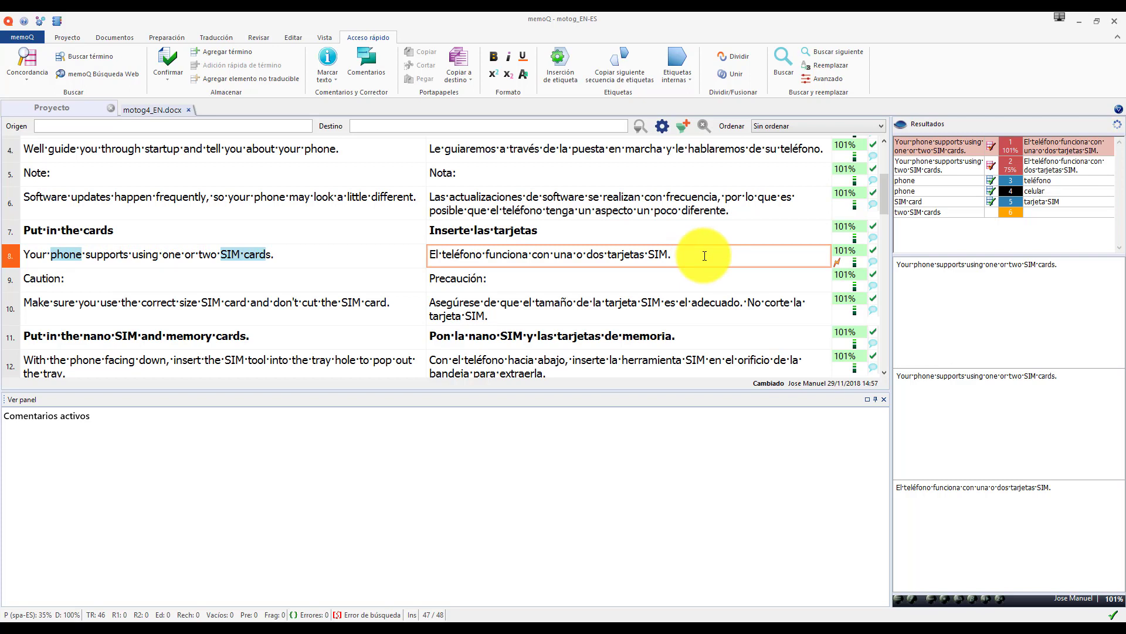
key("ctrl+Return")
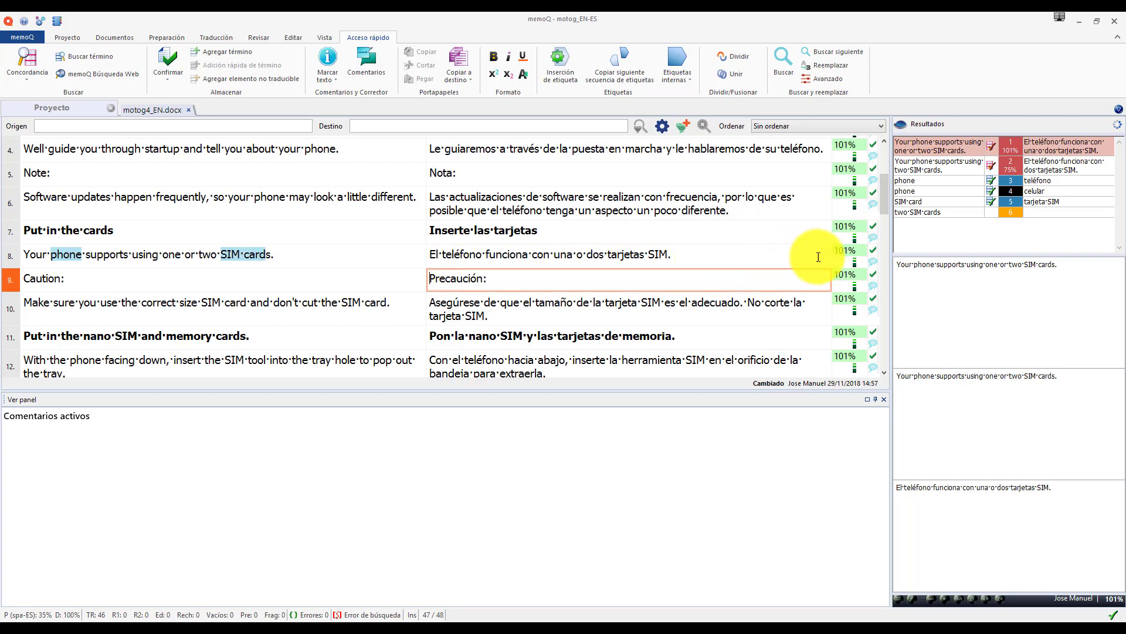
left_click(814, 238)
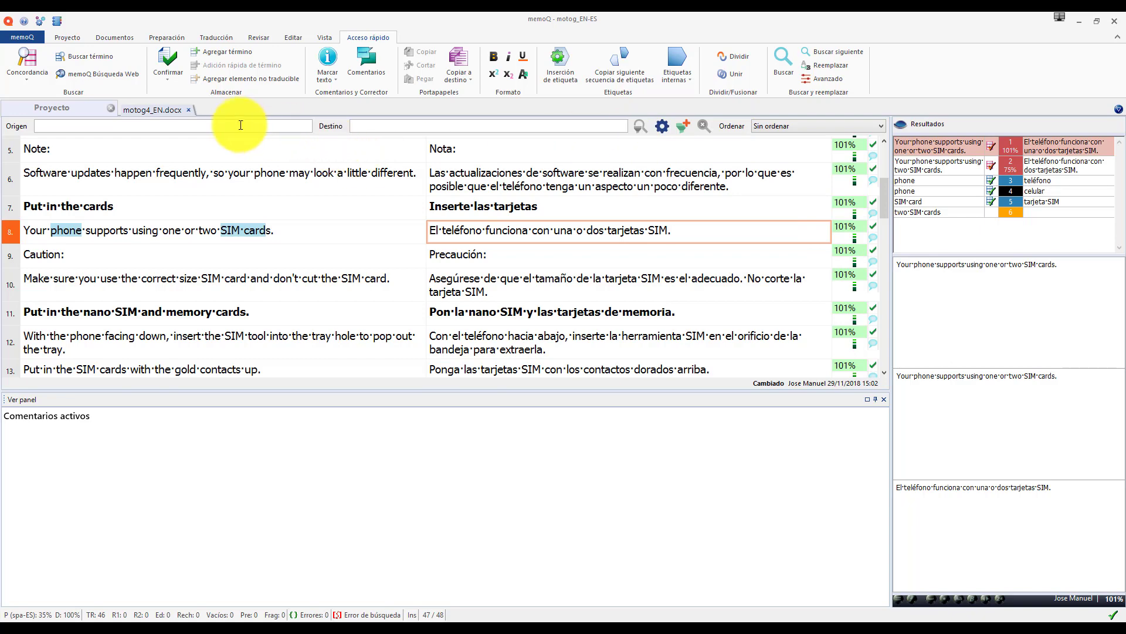
Step: Close the document and open the quality control settings for motog4_EN.docx from the project's translations
left_click(191, 111)
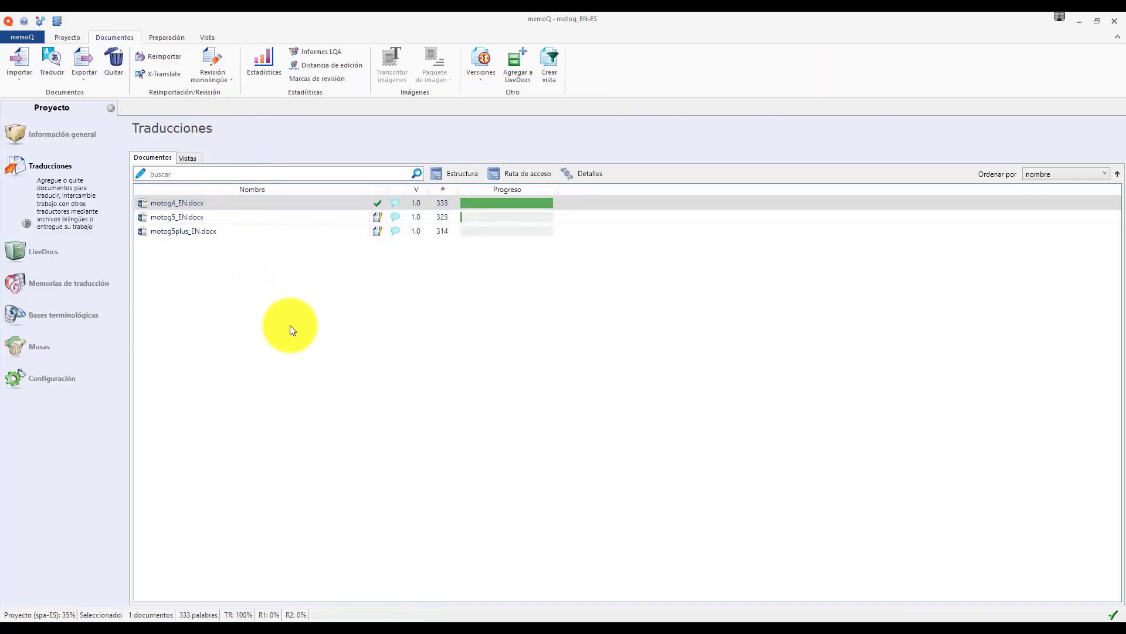
left_click(287, 321)
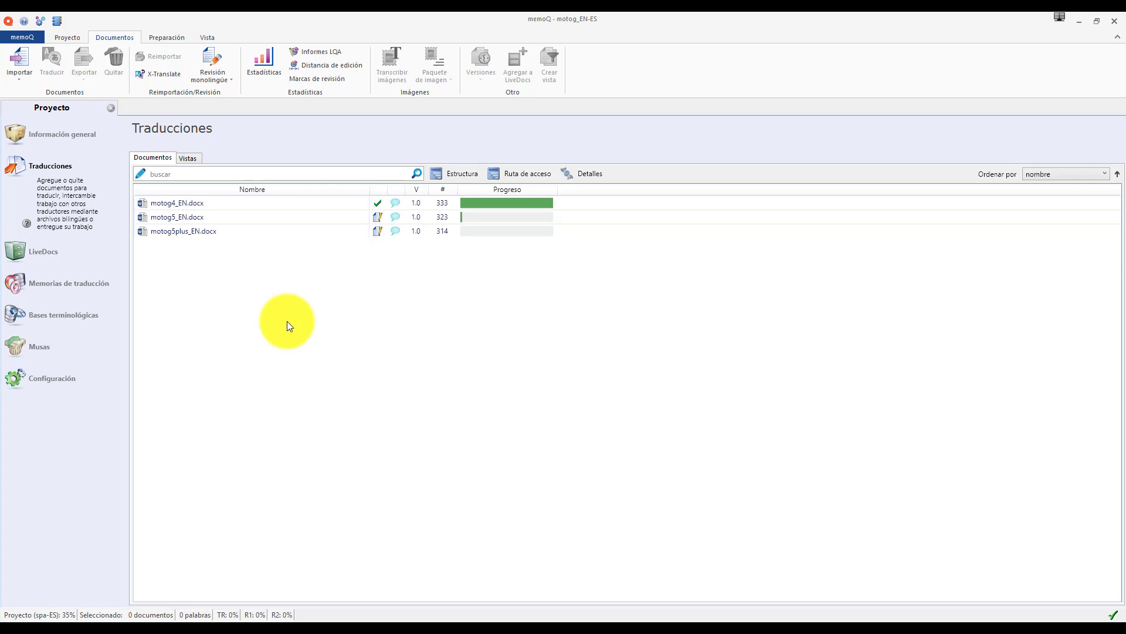
left_click(200, 203)
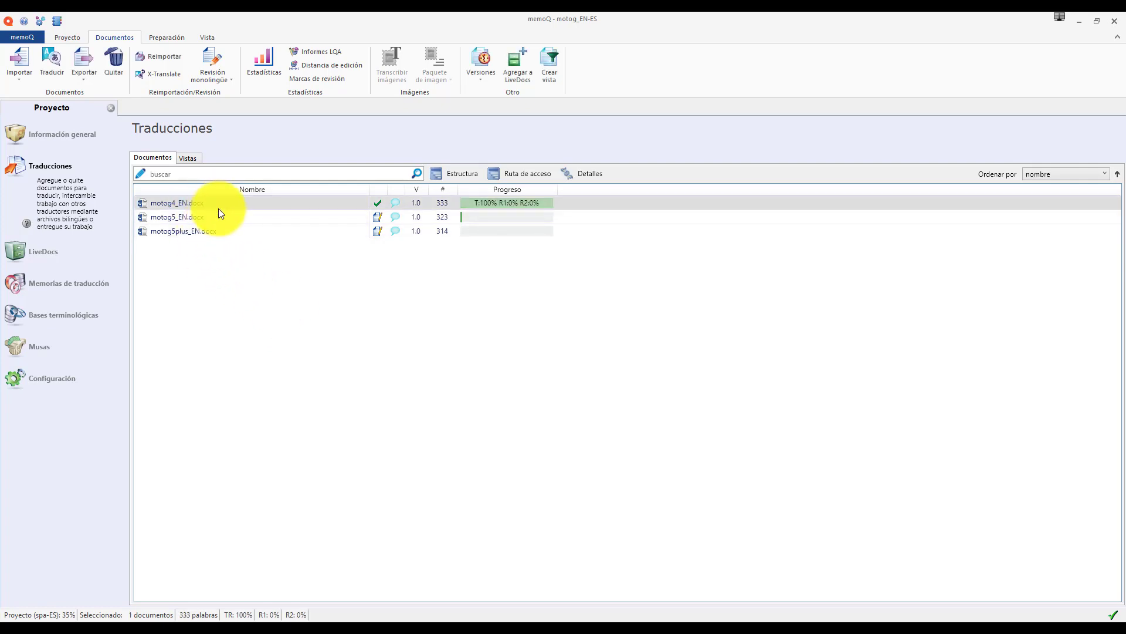
right_click(220, 206)
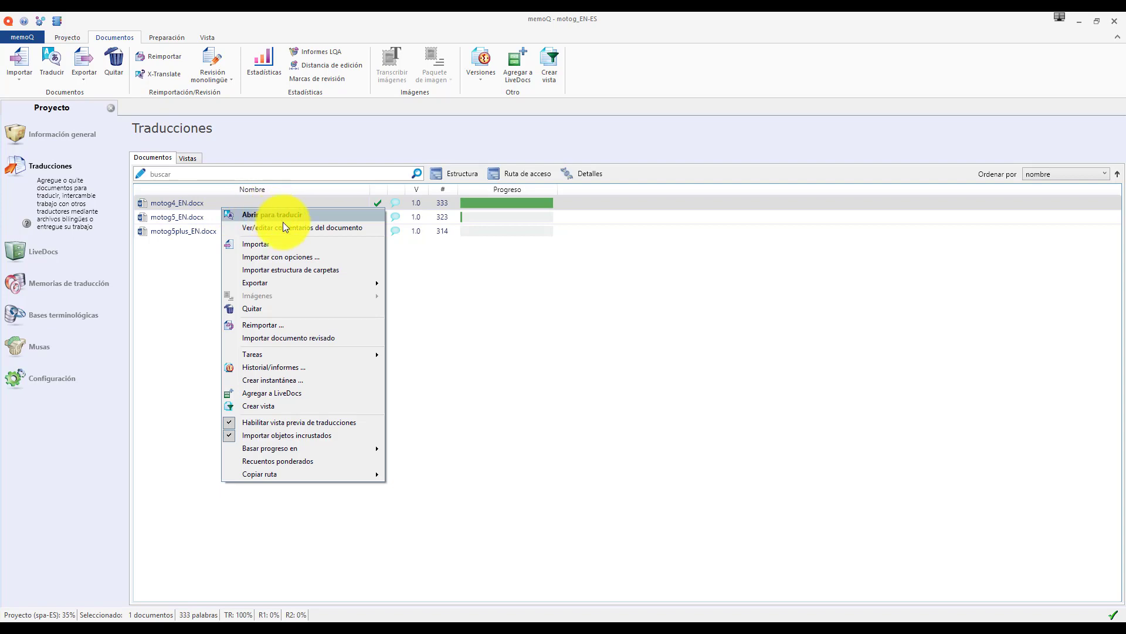
mouse_move(339, 352)
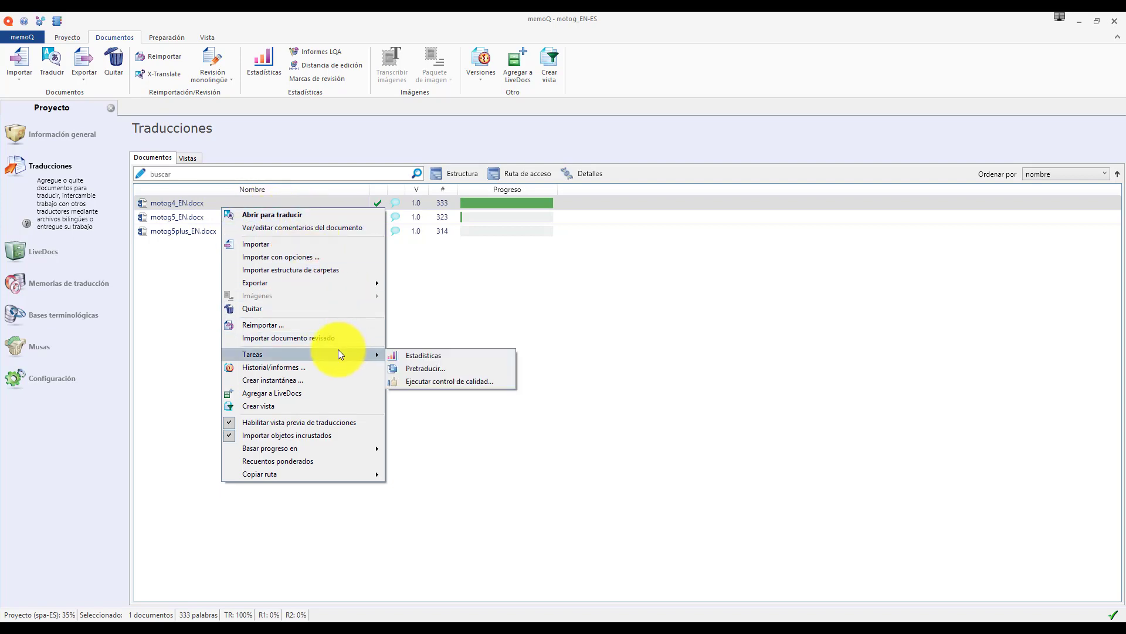
left_click(453, 382)
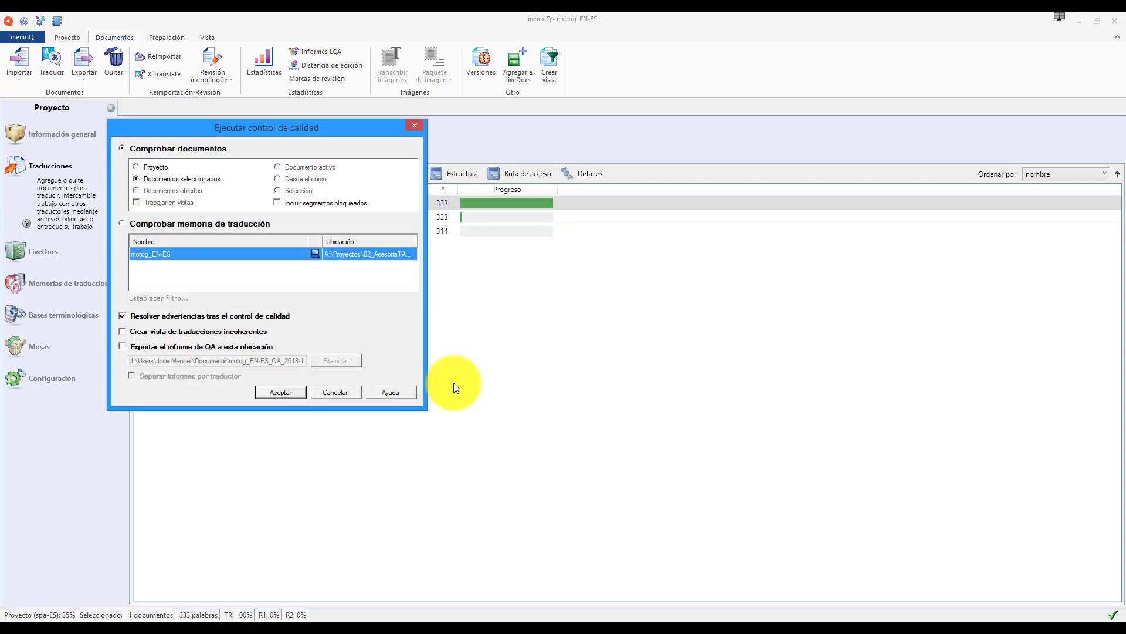
Step: Run quality control on the selected document with warning resolution enabled and without exporting a QA report
left_click_drag(265, 123, 318, 135)
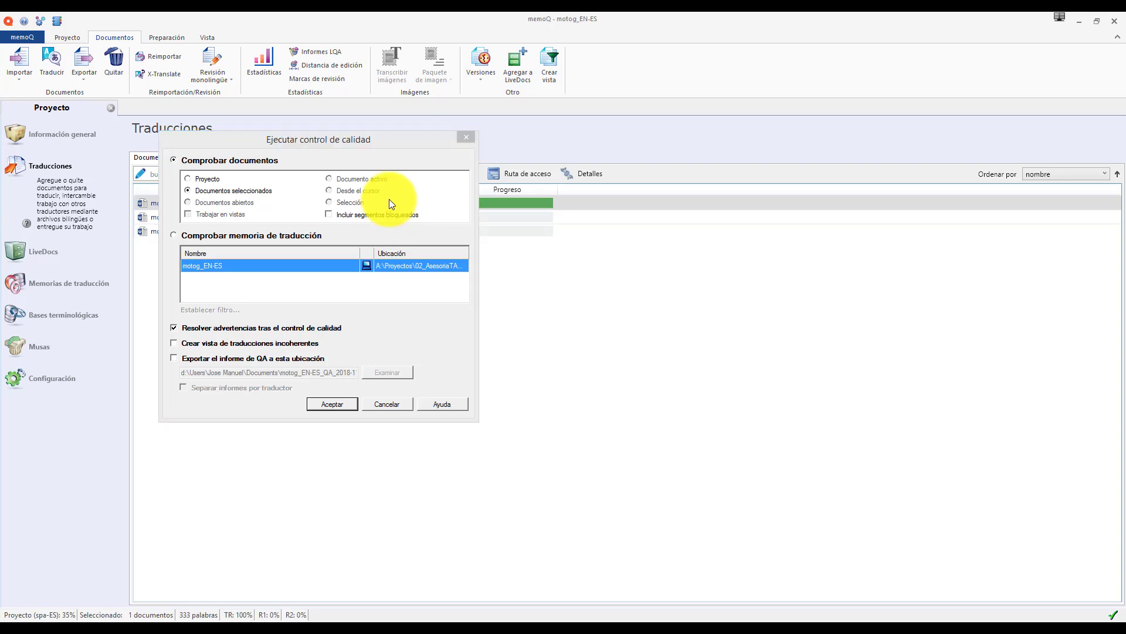
left_click(402, 310)
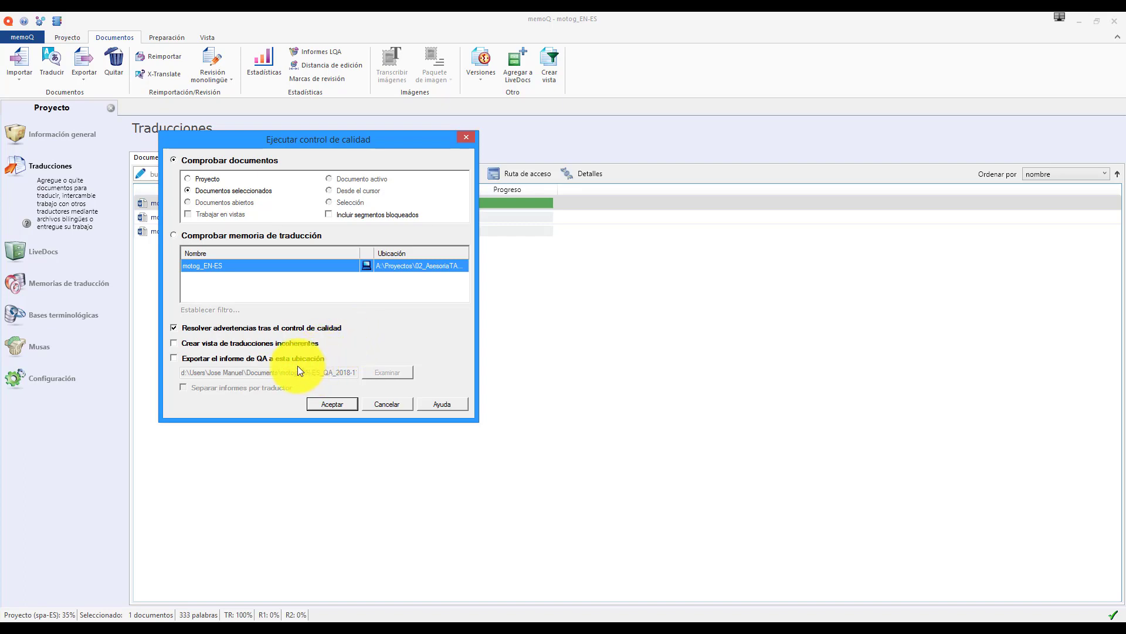
left_click(251, 360)
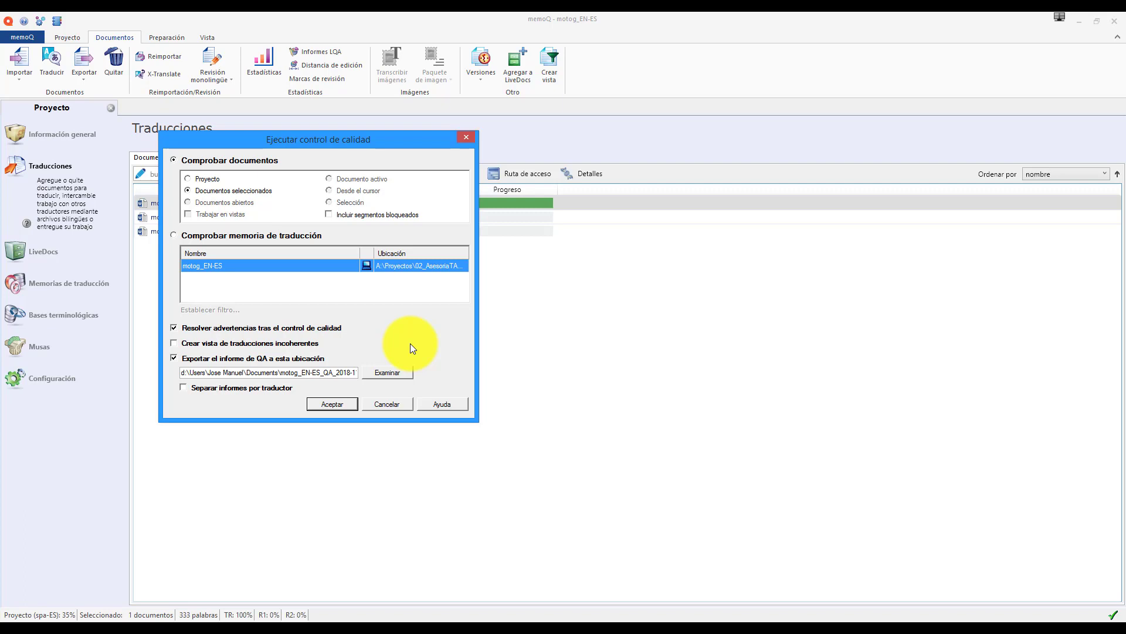
left_click(311, 359)
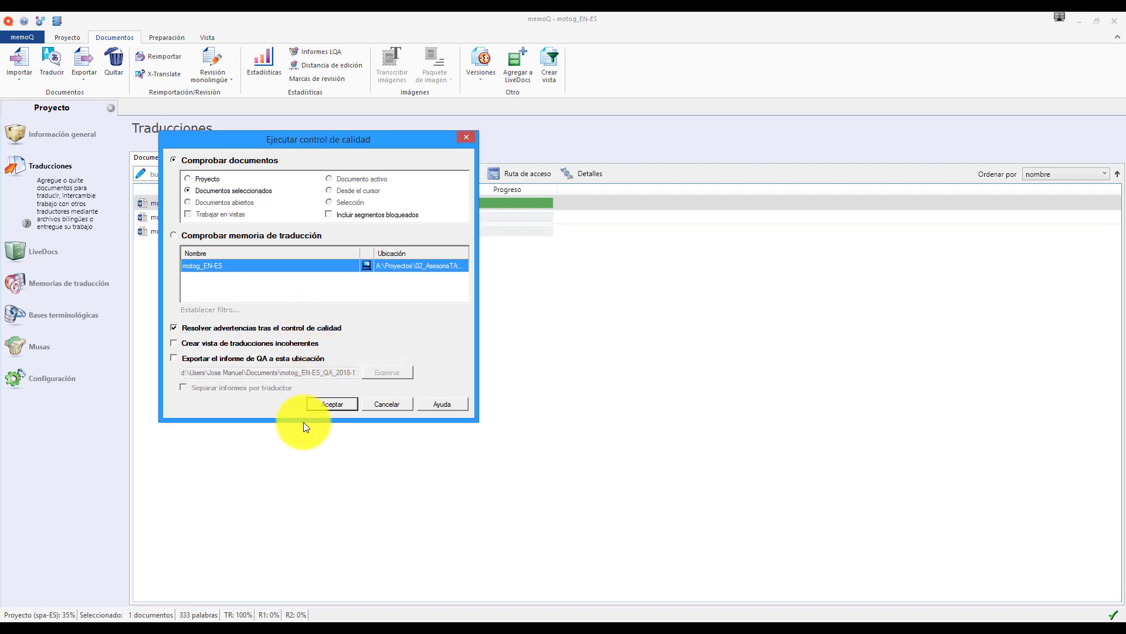
left_click(333, 404)
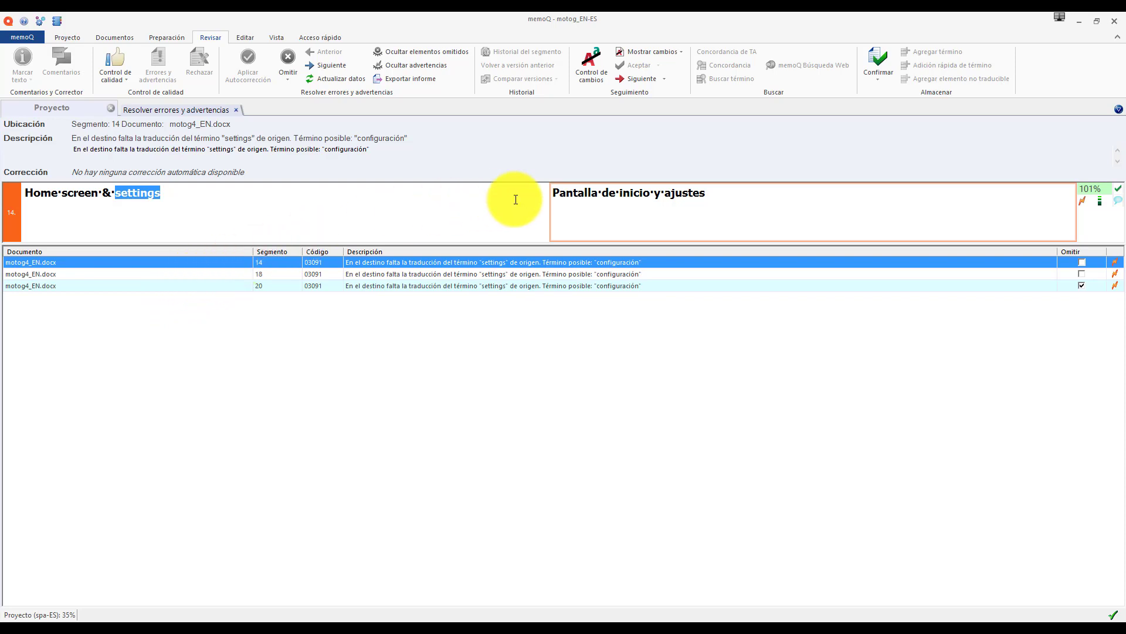
Step: Replace "ajustes" with "configuración" in the translation of segment 14 and confirm the segment
double_click(696, 192)
type("con")
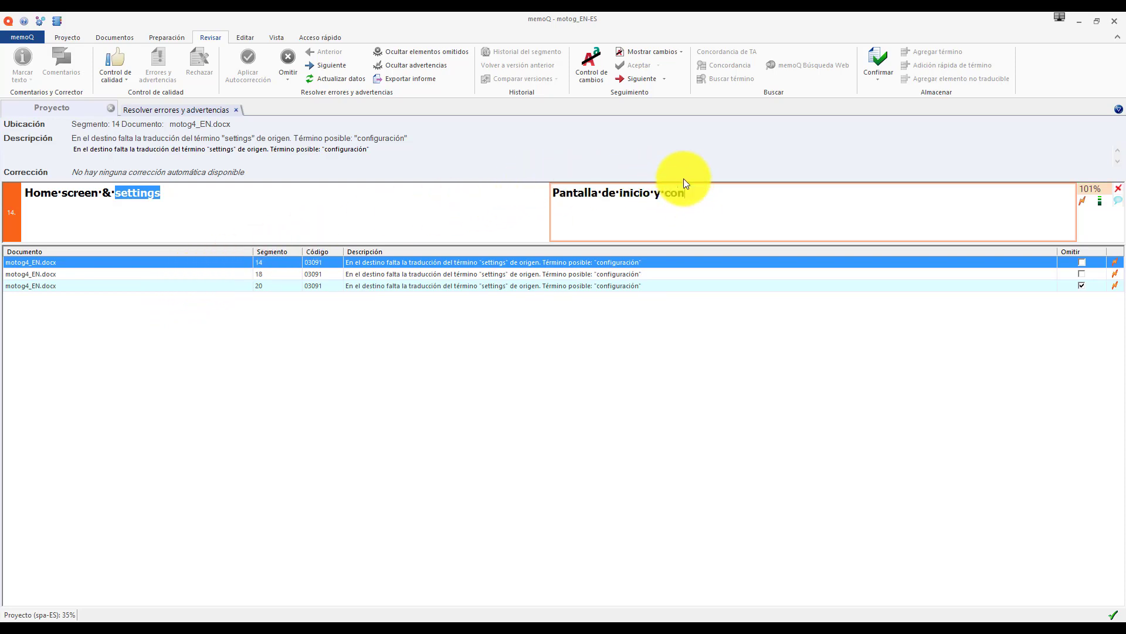
type("figuración")
key("ctrl+Return")
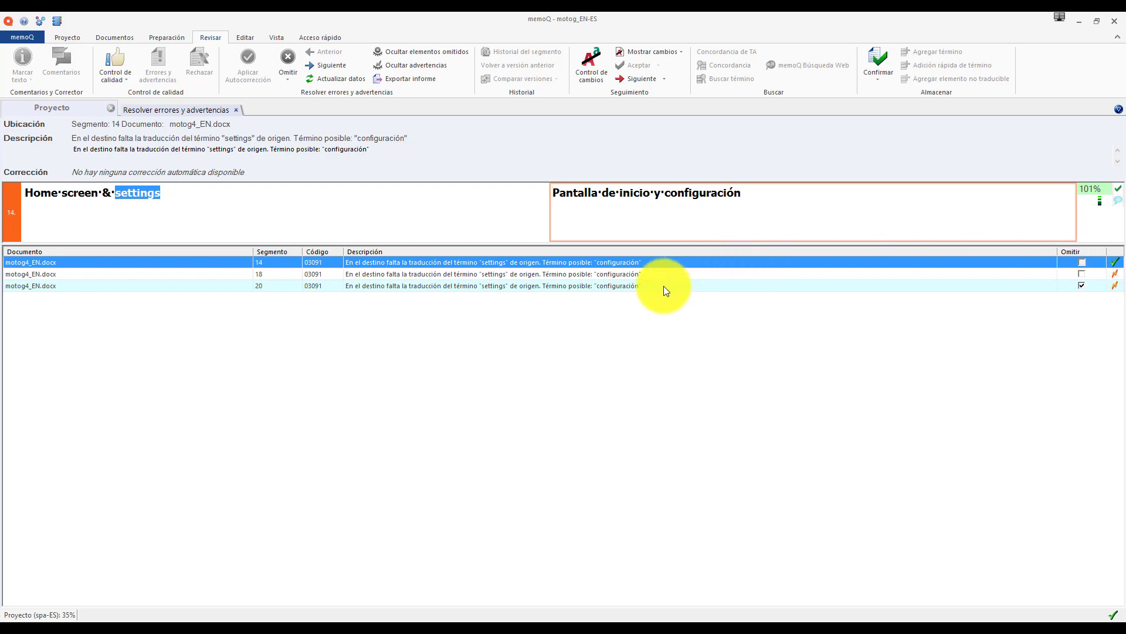
Step: Go to the segment 18 warning, replace "Ajustes" with "Configuración" in its translation, and confirm the segment
left_click(652, 273)
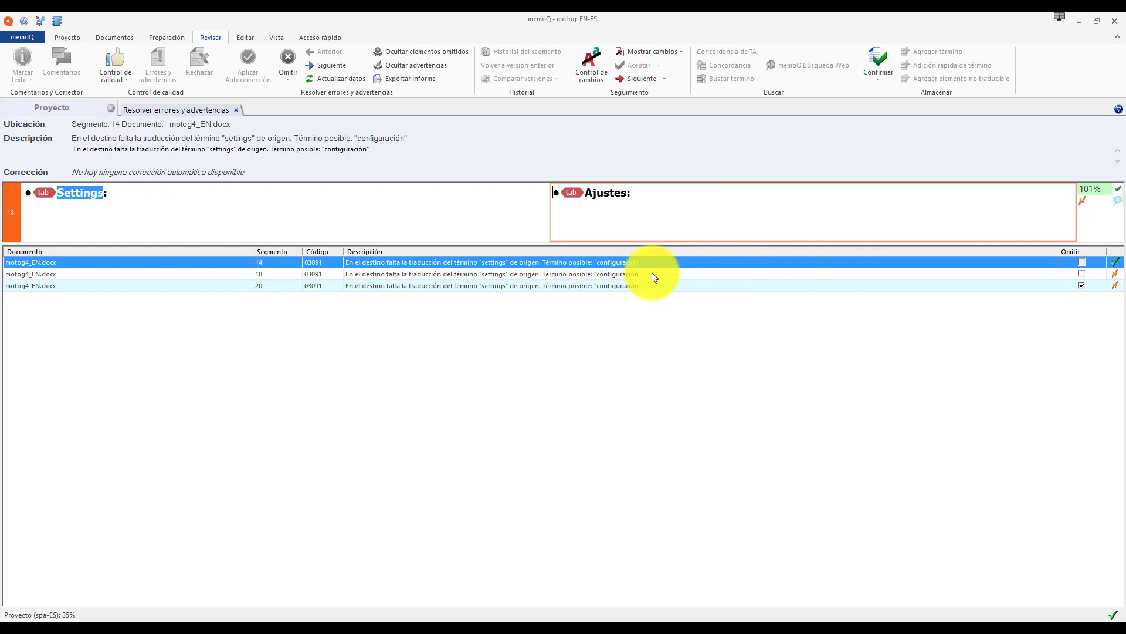
double_click(607, 190)
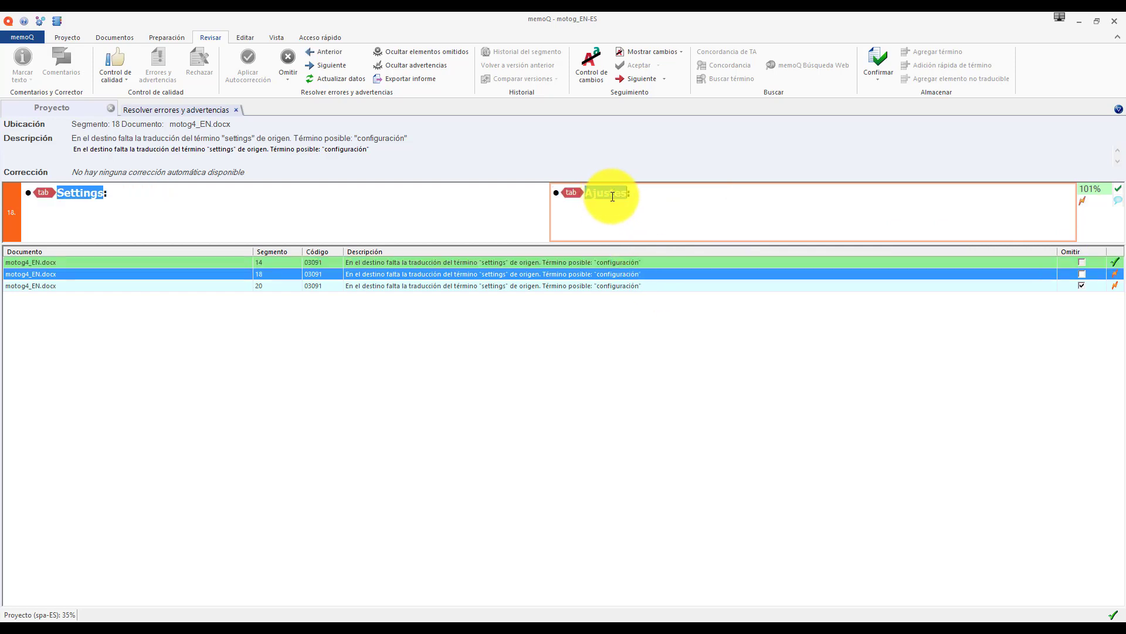
type("Configuración:")
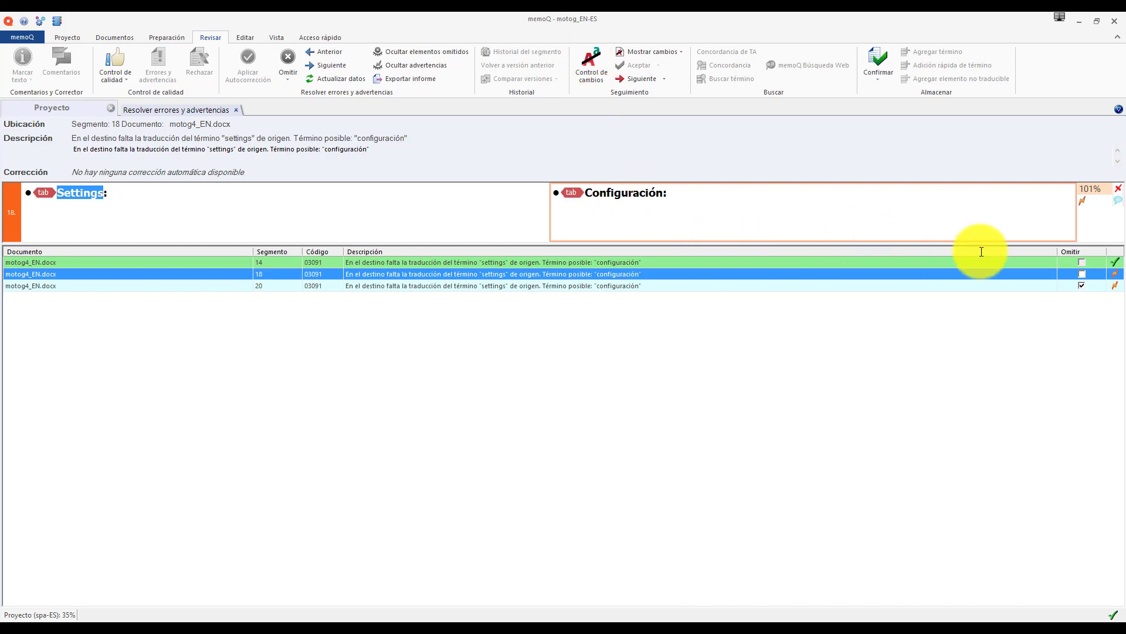
key("ctrl+Return")
Step: Go to the ignored warning for segment 20 and refresh the data in the errors and warnings list
left_click(650, 285)
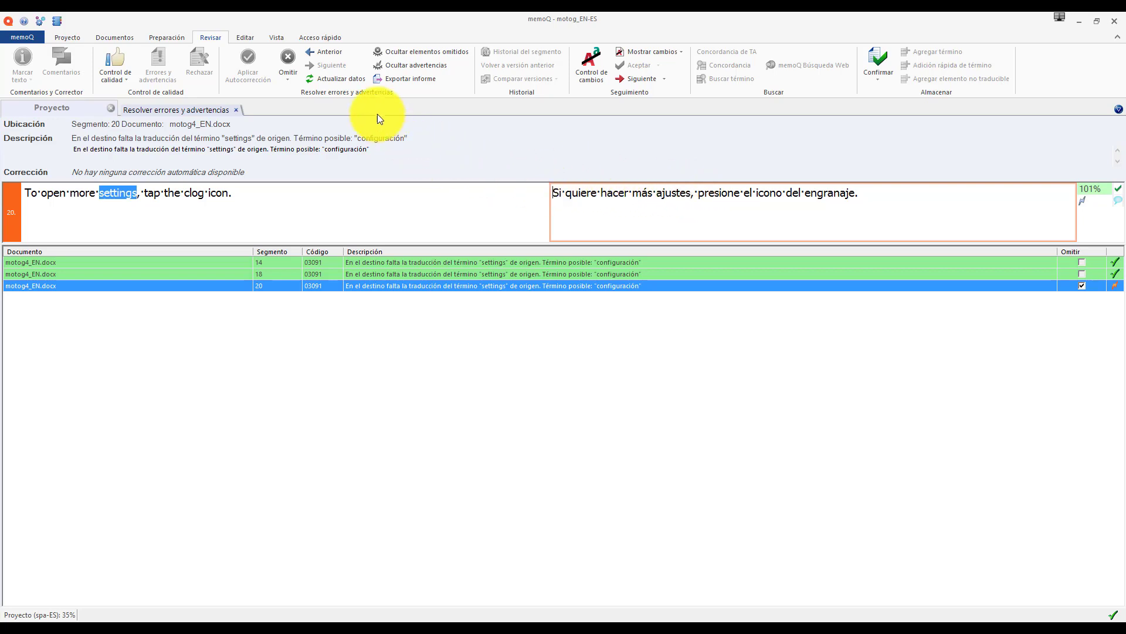
left_click(334, 79)
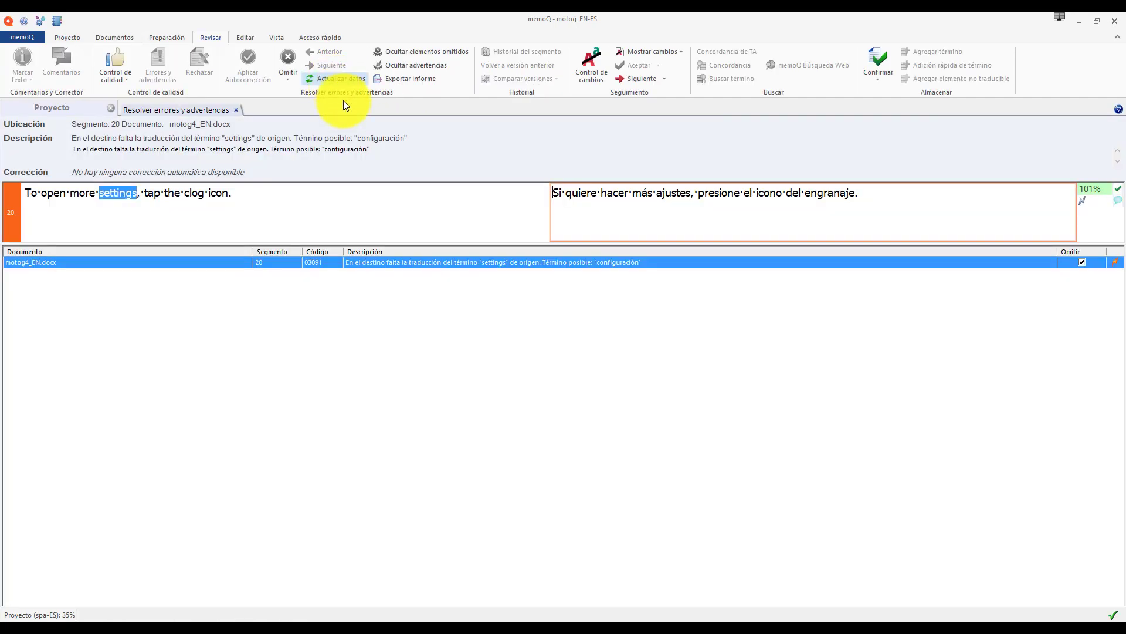